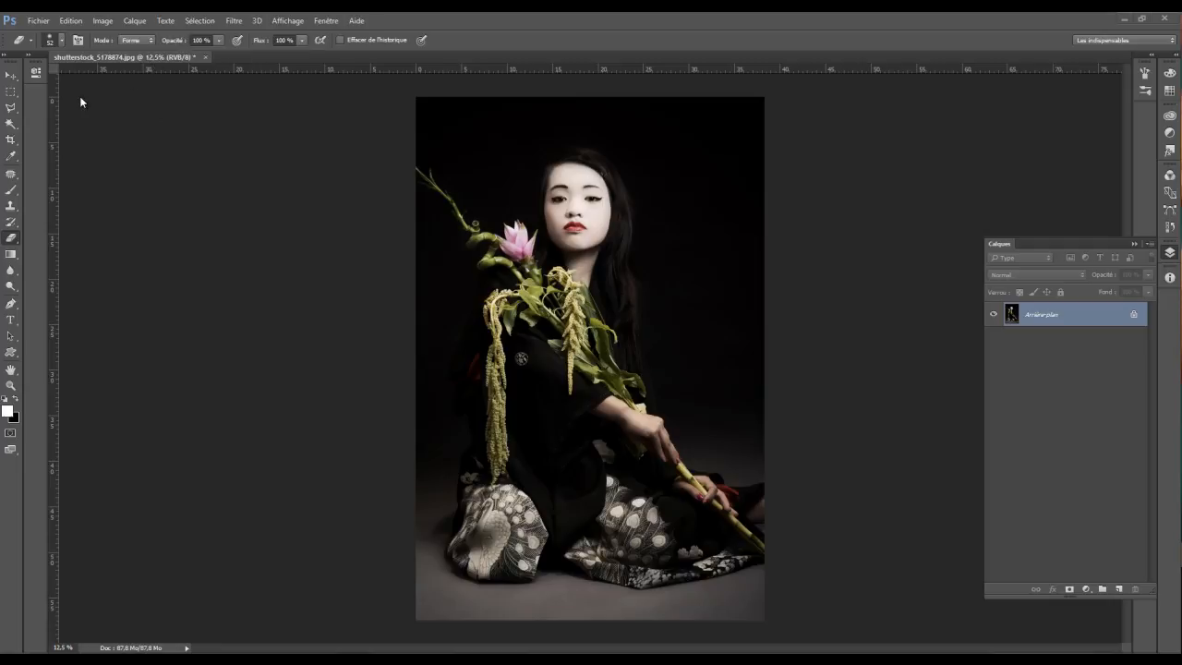
- Crop the photo to a landscape frame around the woman's head and the pink flower, leaving dark space beside her
click(10, 141)
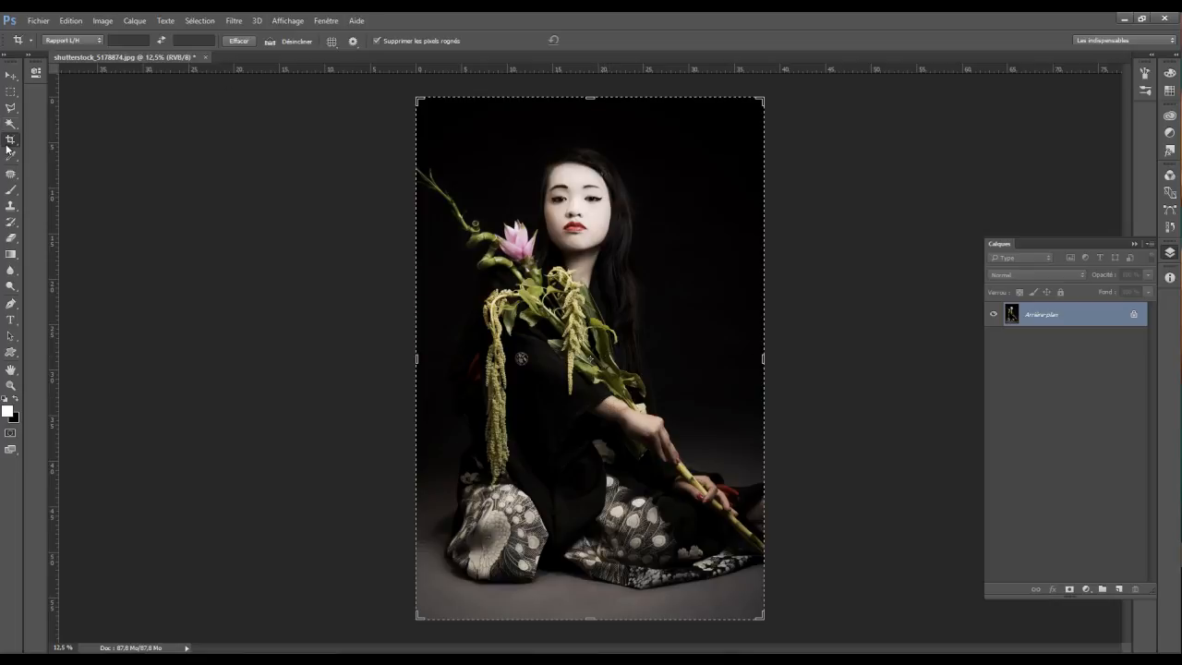
drag(600, 616, 590, 437)
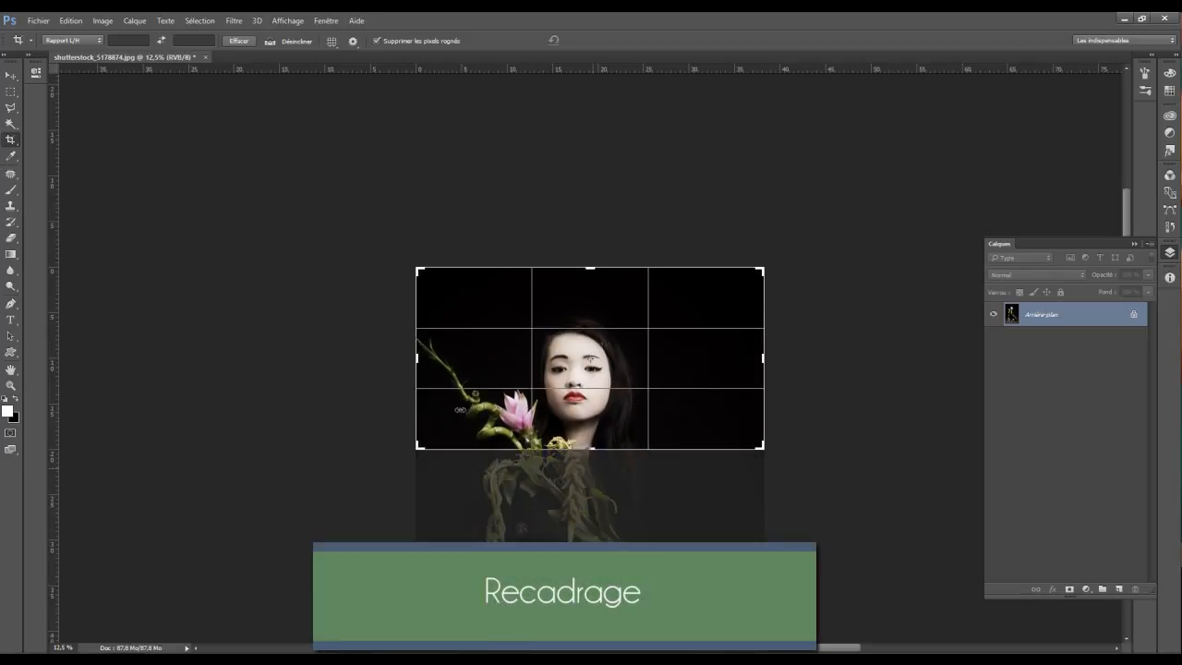
drag(416, 363, 445, 363)
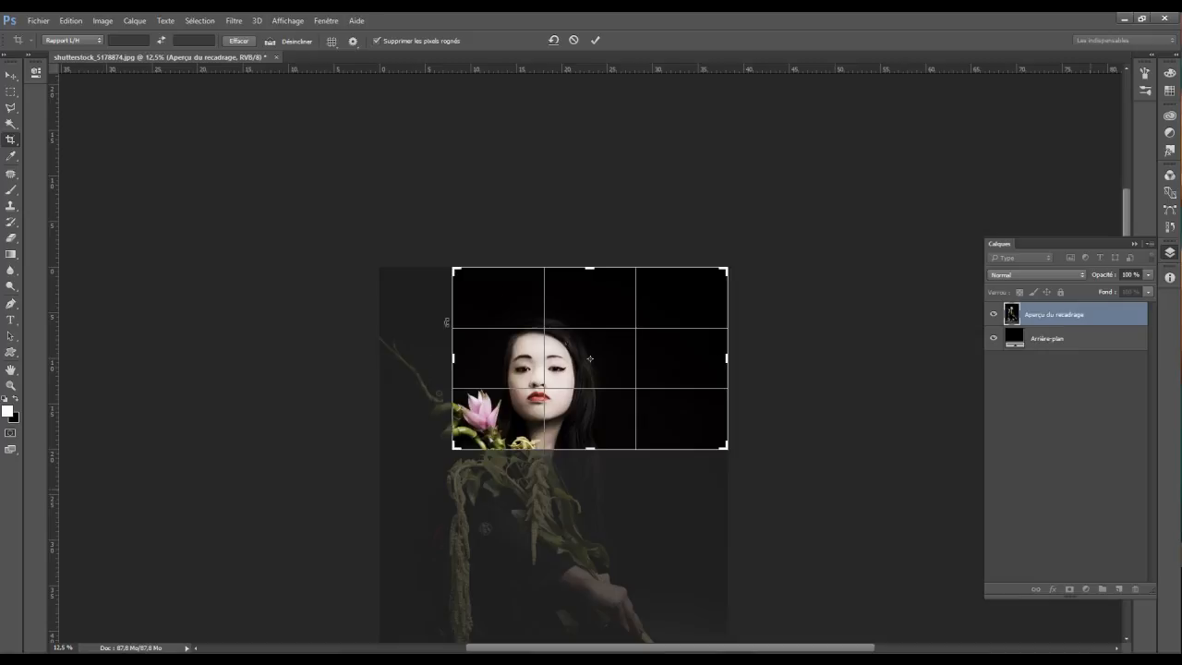
drag(729, 359, 716, 358)
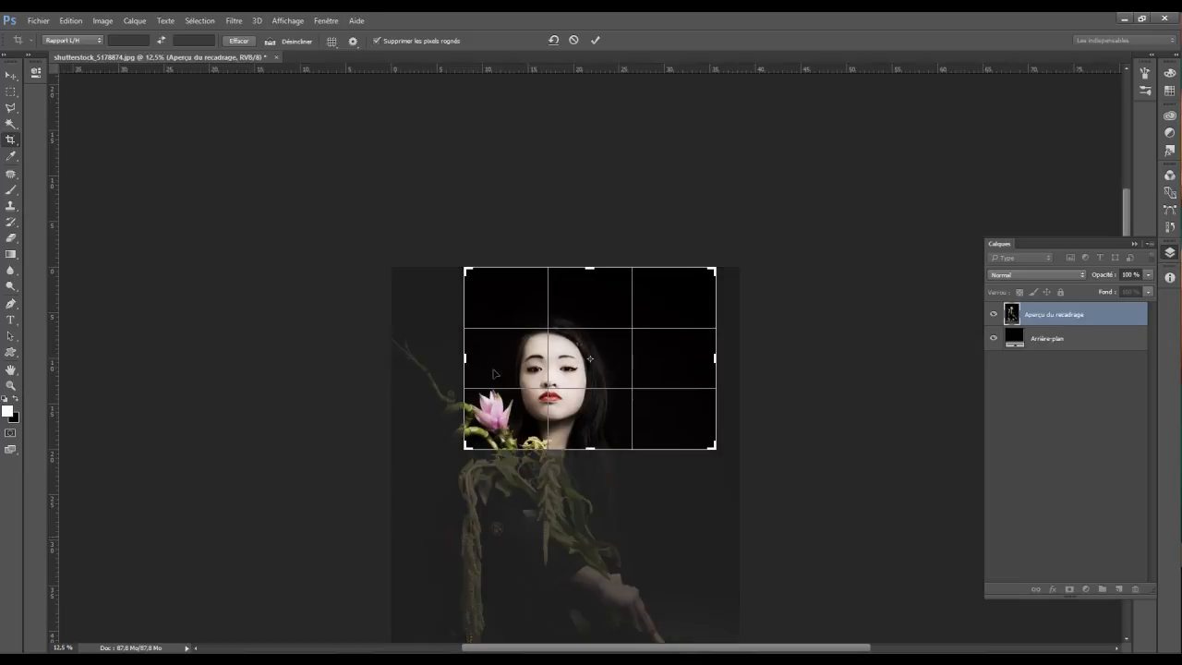
key(Return)
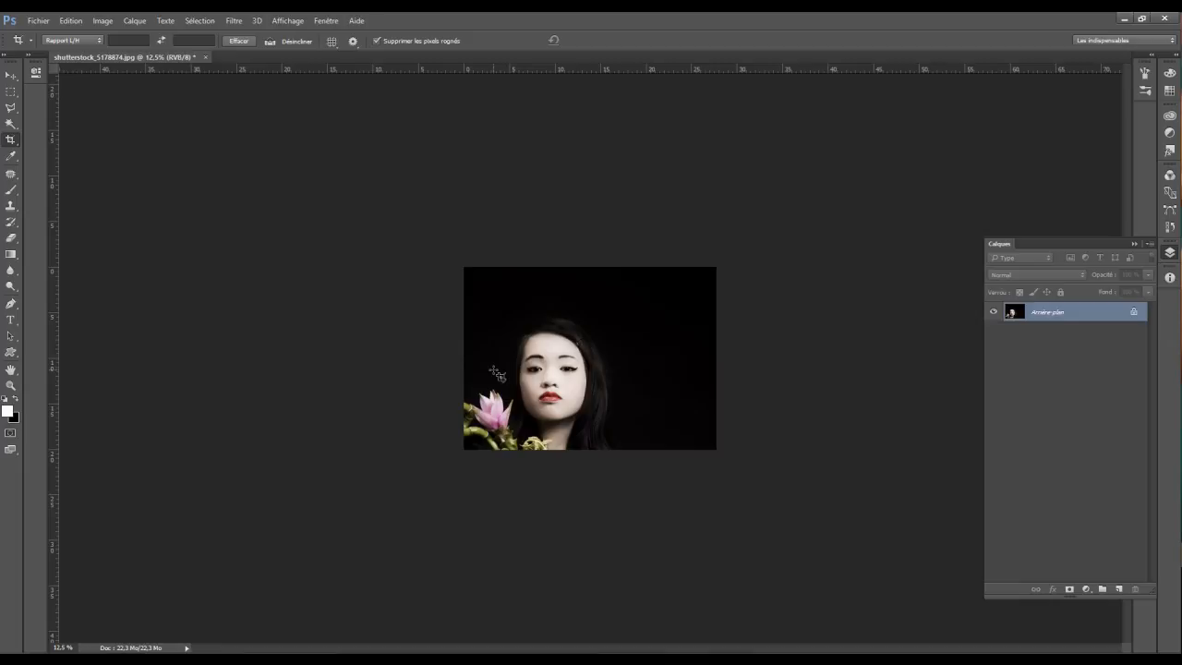
- Convert the locked background into a regular layer, leaving its layer style unchanged
key(ctrl)
key(ctrl+plus)
key(ctrl+plus)
key(ctrl+plus)
key(ctrl+plus)
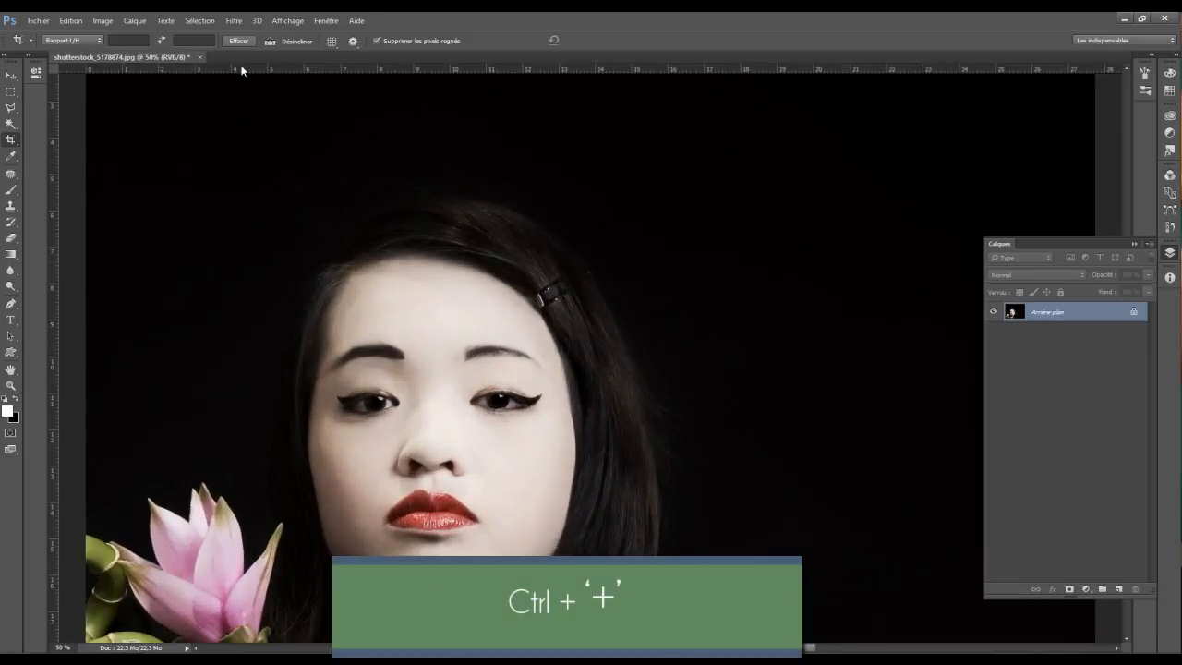
scroll(300, 395, down, 5)
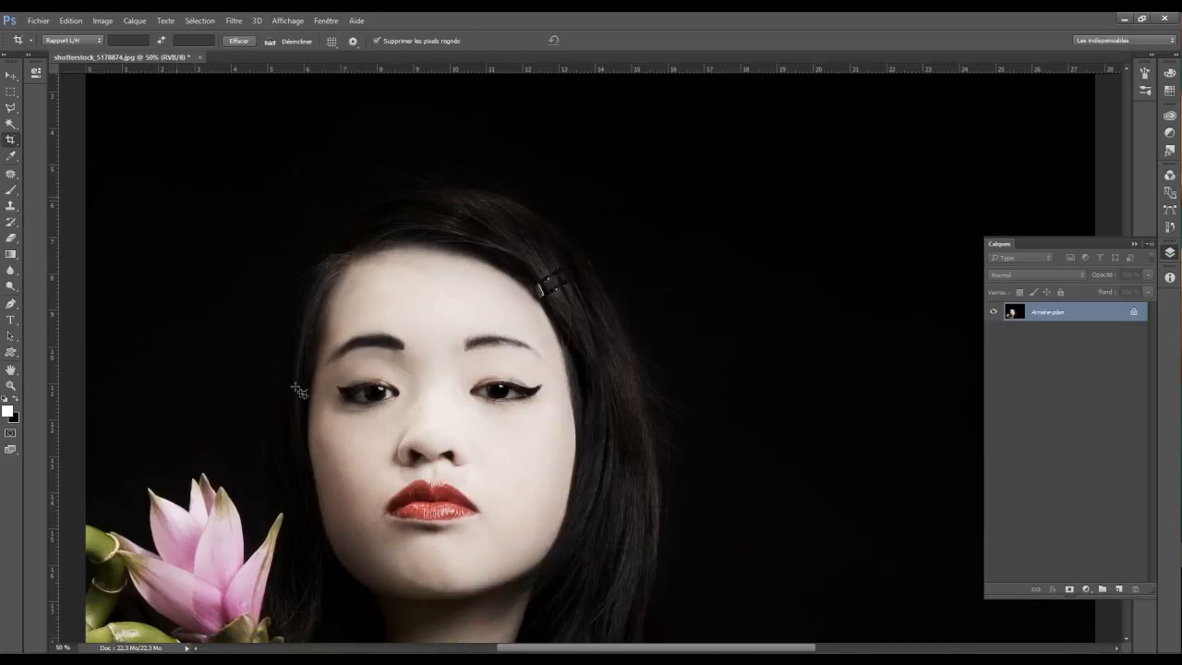
scroll(312, 404, down, 7)
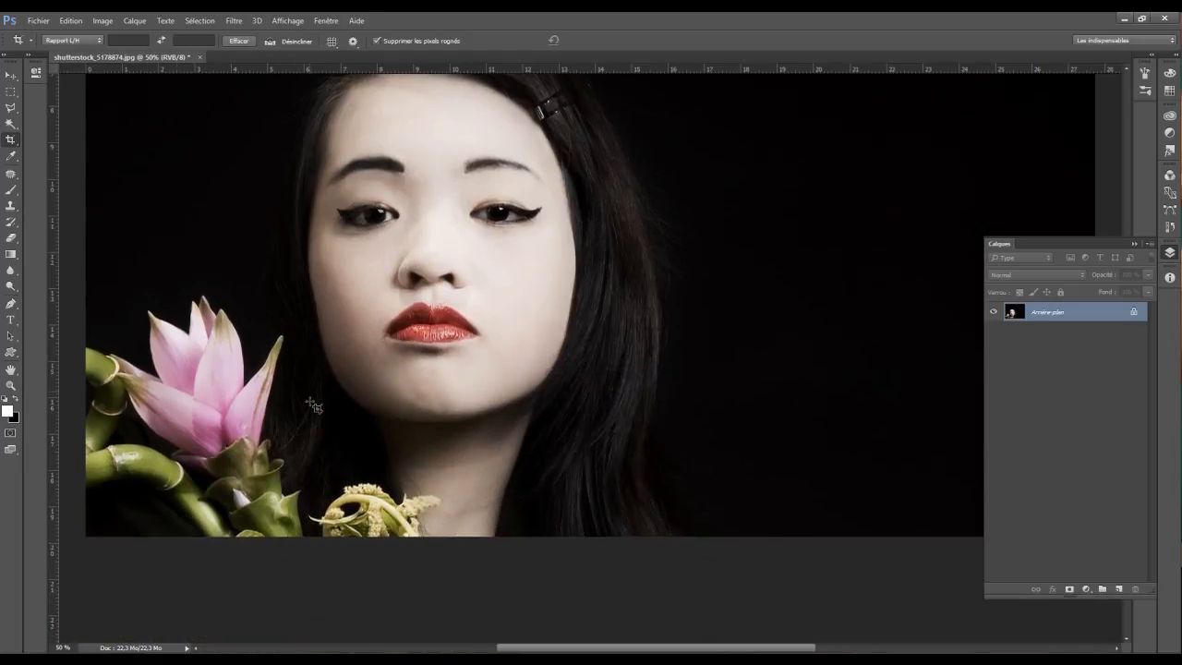
scroll(310, 407, up, 8)
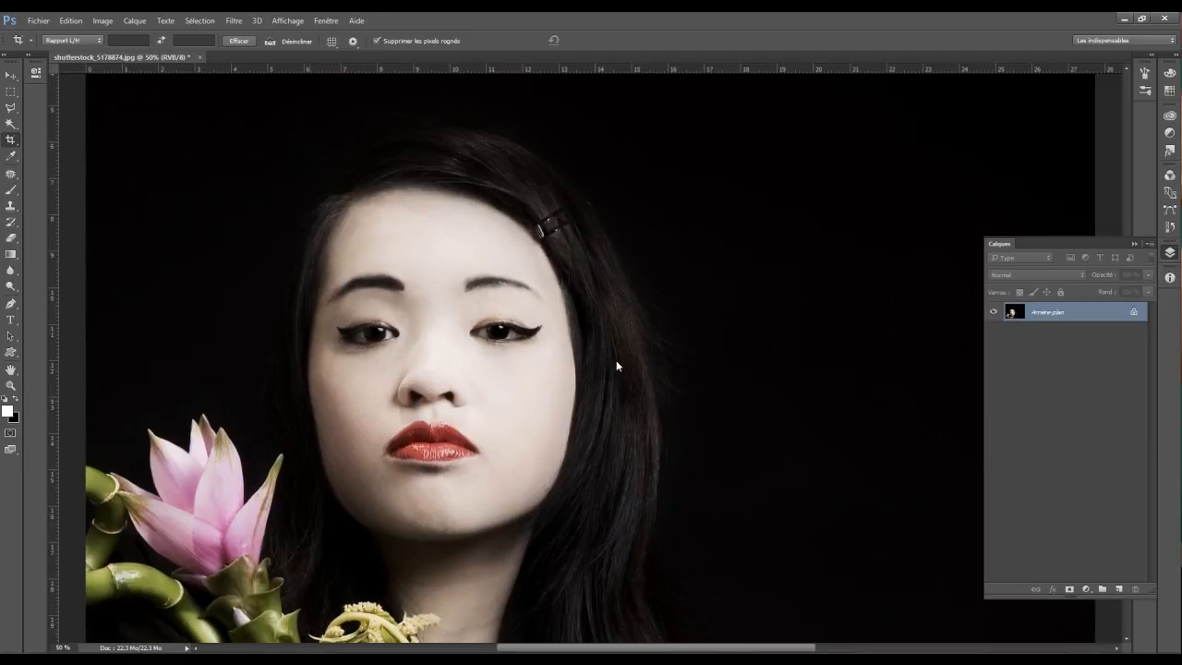
click(1135, 312)
double_click(1136, 314)
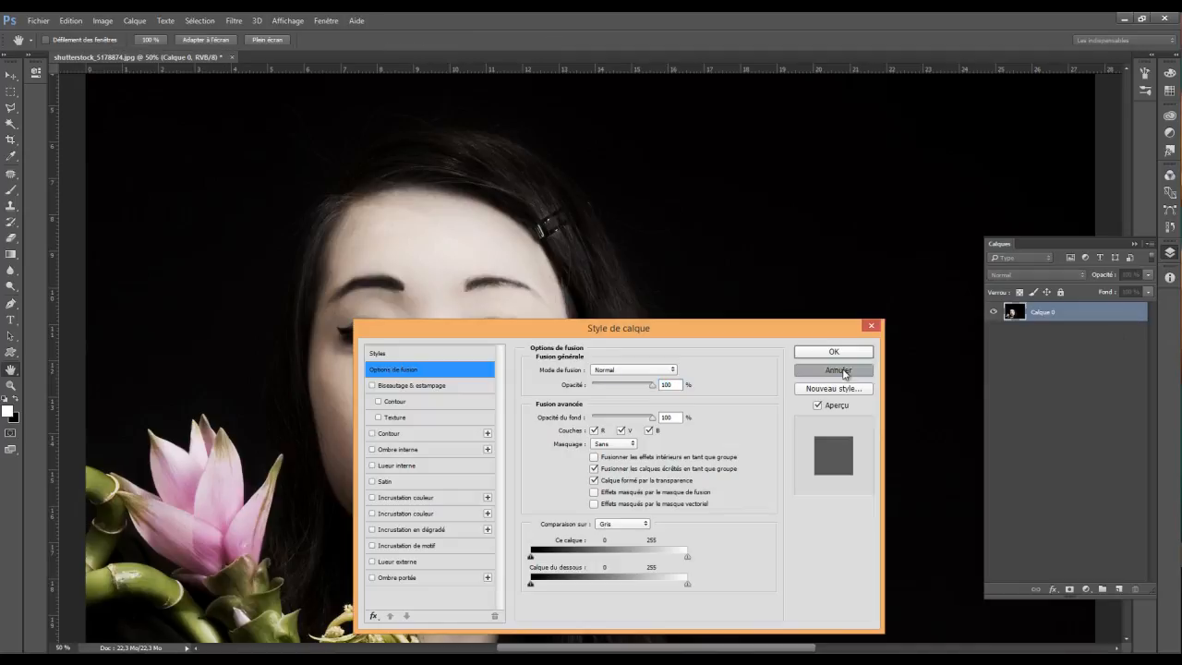
click(836, 371)
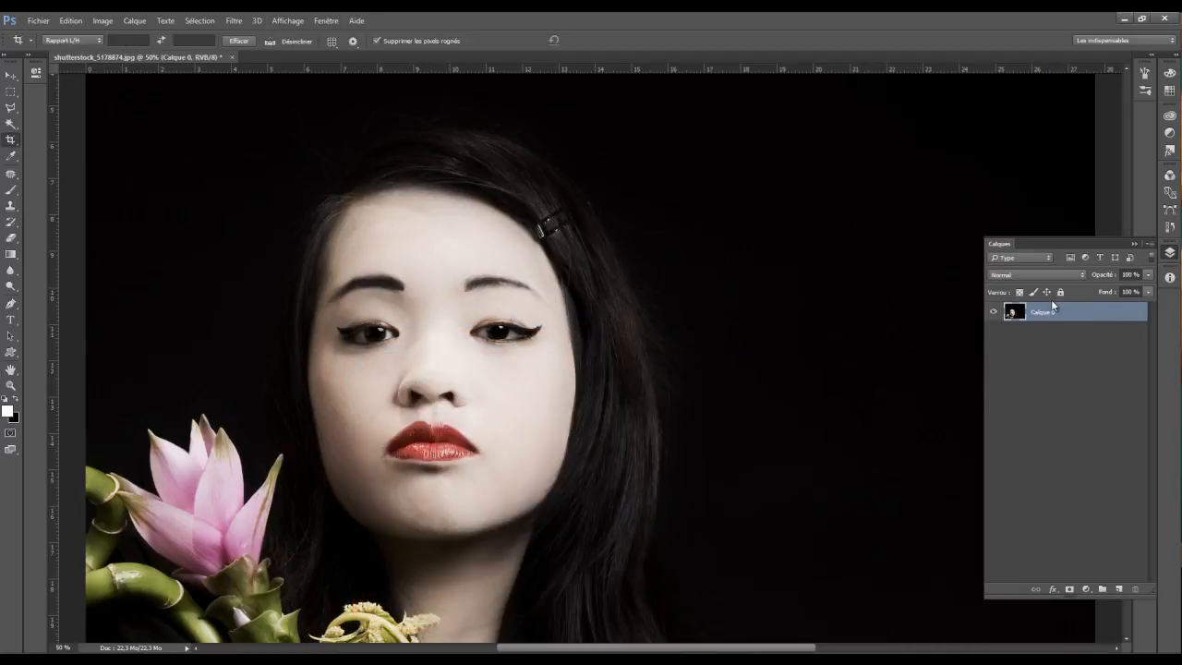
- Add an empty layer beneath the portrait layer and make black the foreground colour
click(1120, 590)
drag(1044, 316, 1050, 341)
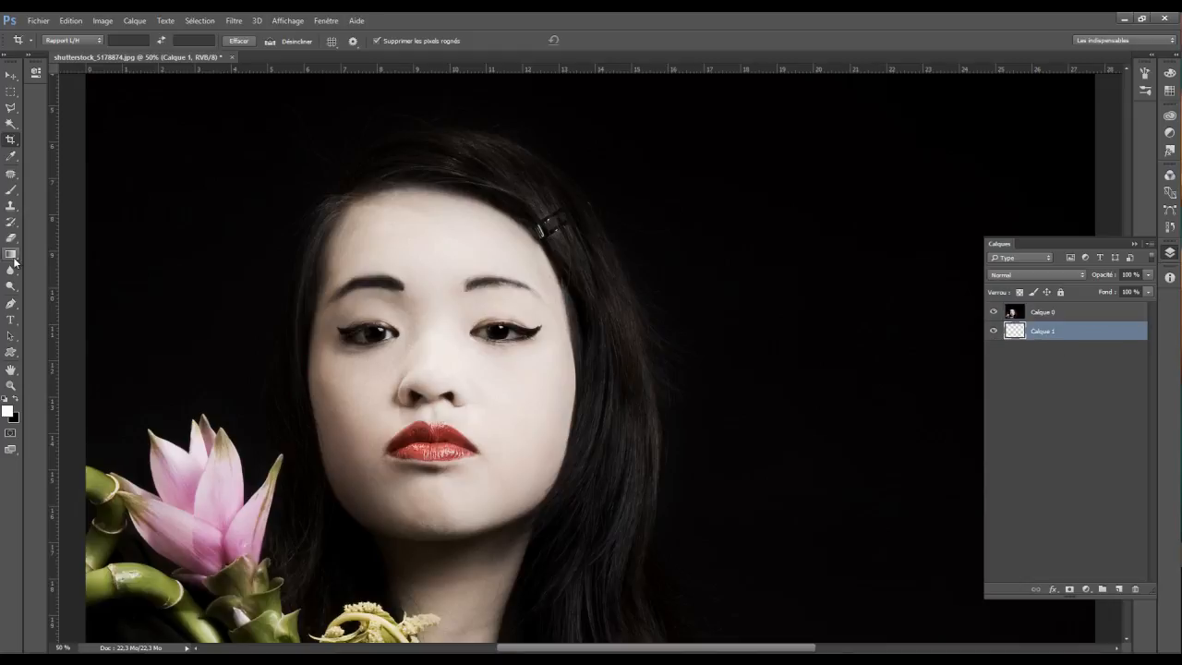
drag(15, 263, 48, 267)
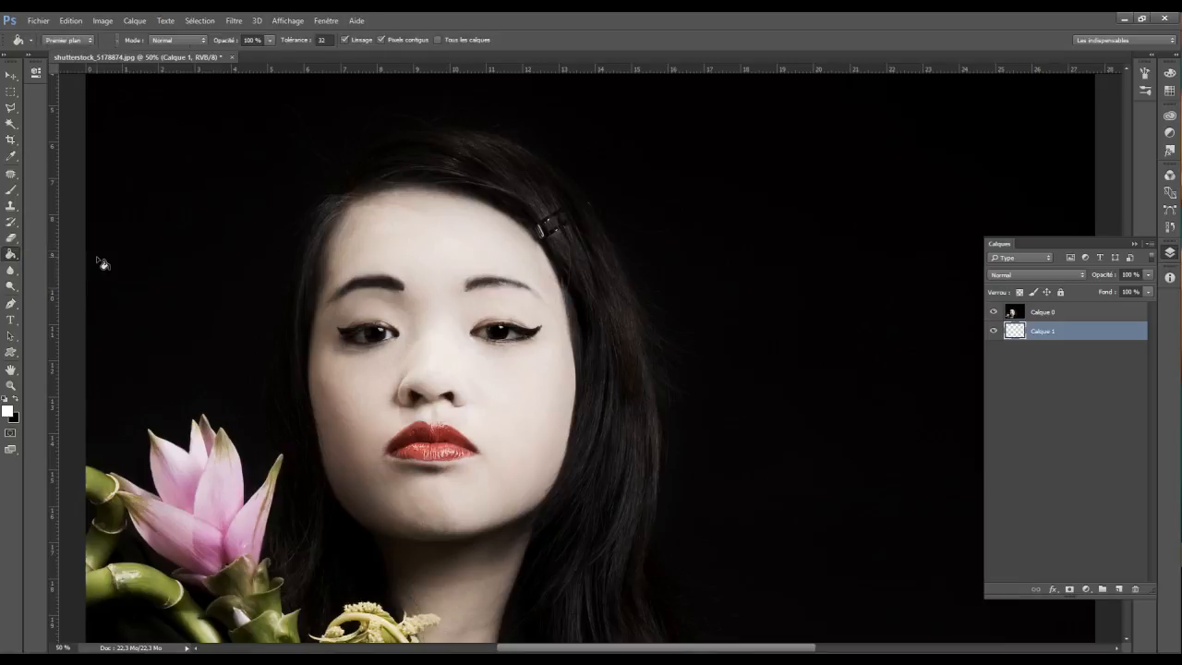
key(x)
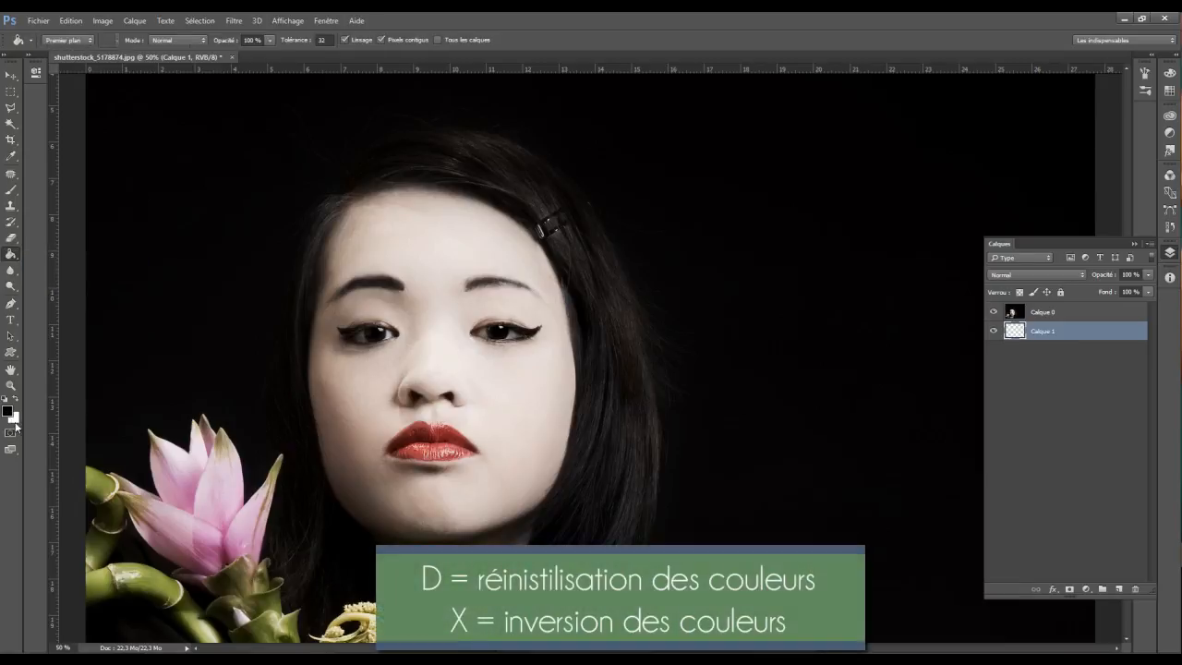
key(w)
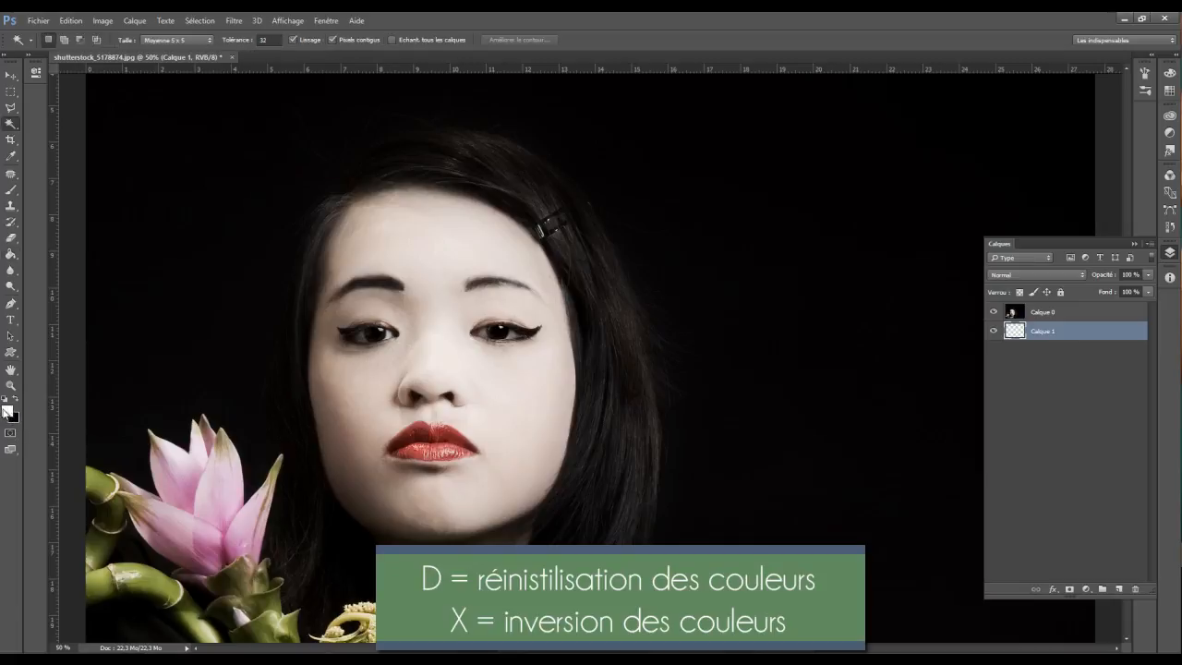
key(x)
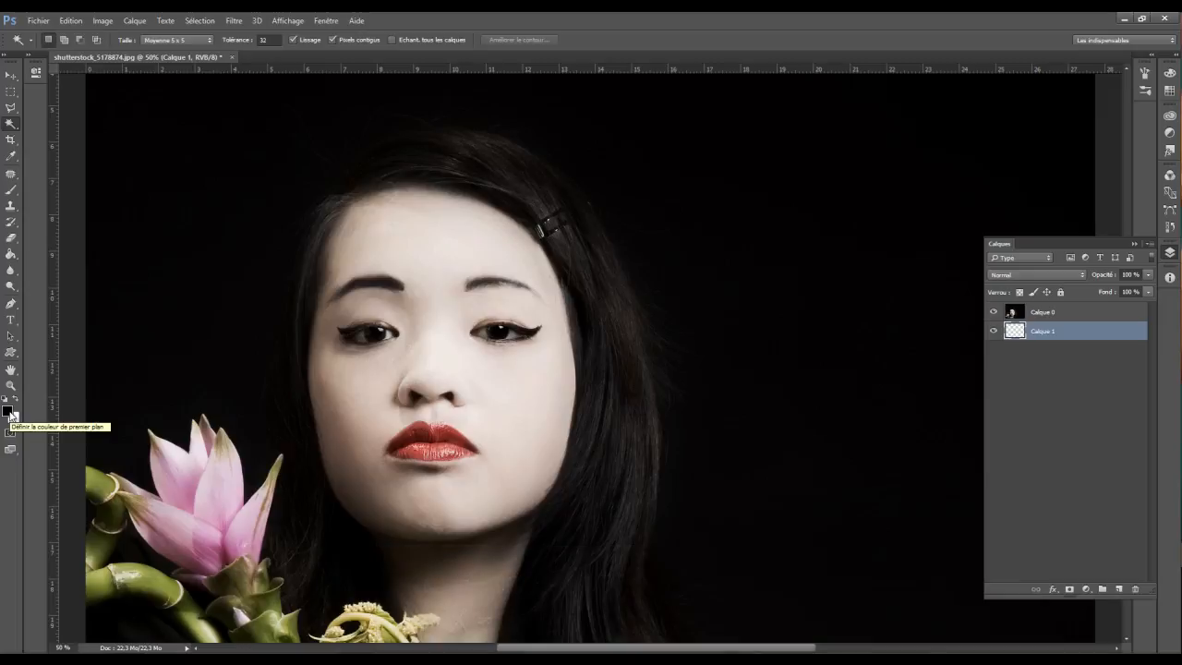
- Pick a red foreground colour, and restore the default black and white colours
click(8, 411)
click(709, 336)
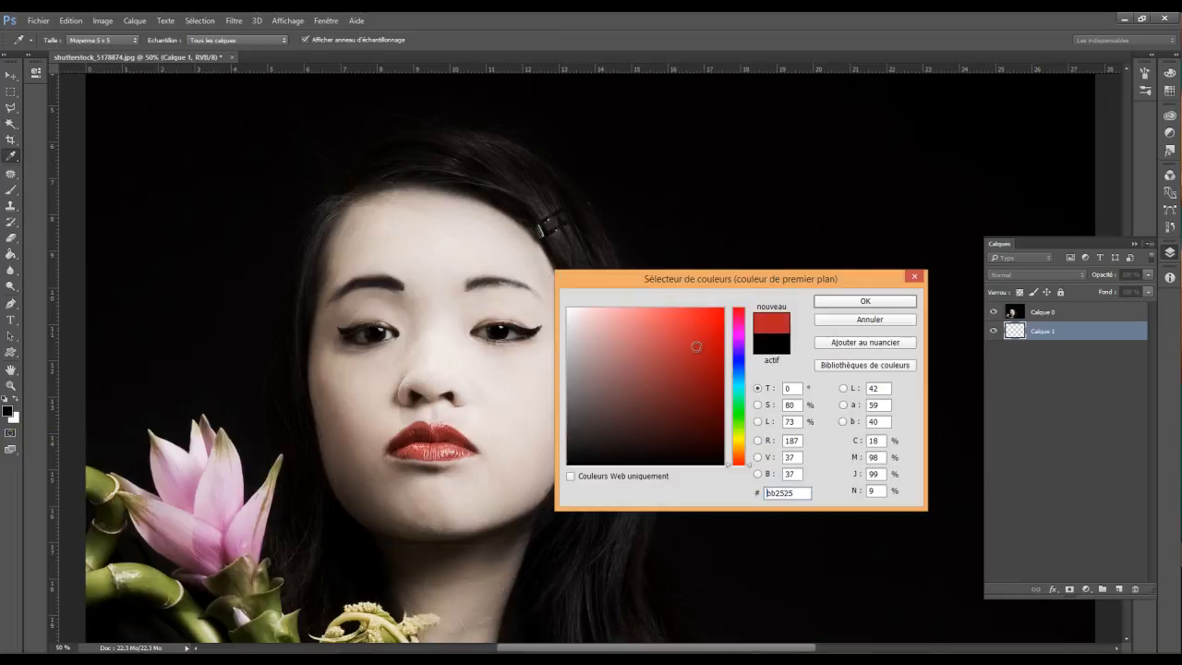
click(840, 305)
key(d)
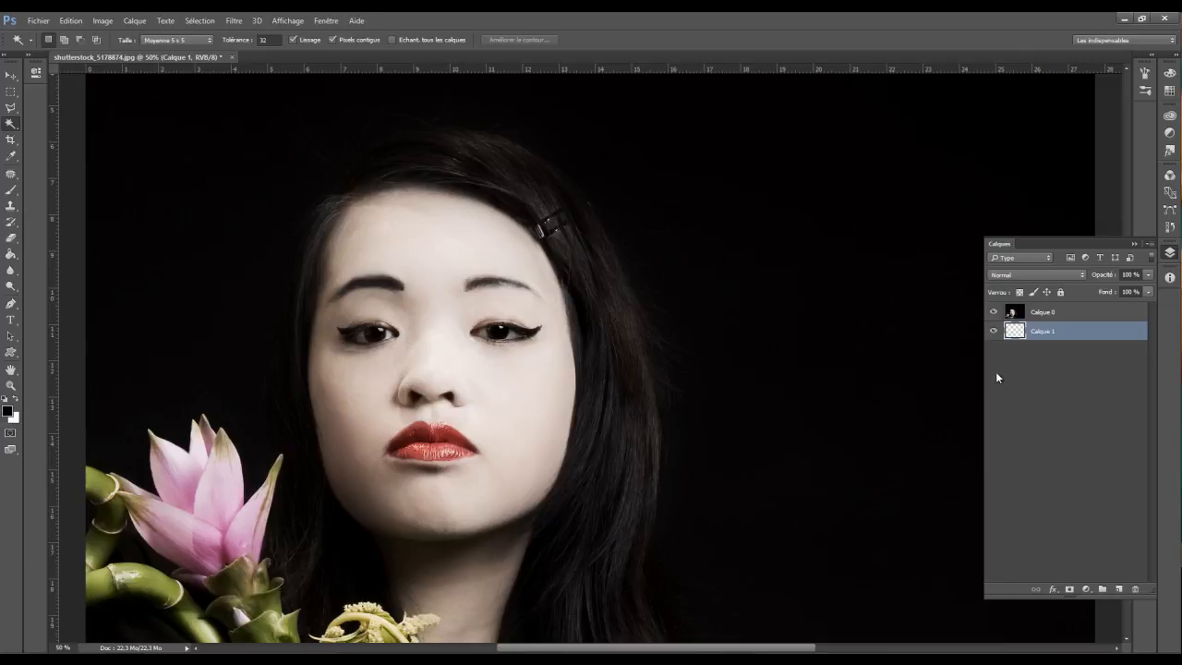
- Fill the empty lower layer with black using the Paint Bucket
click(741, 343)
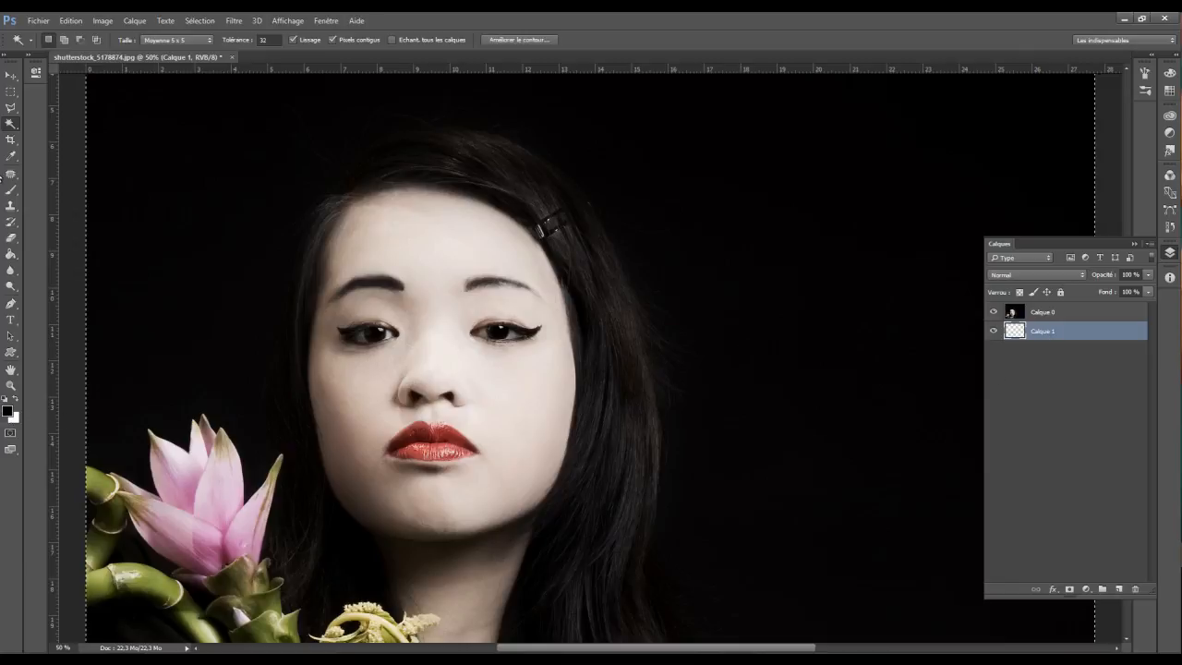
click(14, 260)
click(192, 268)
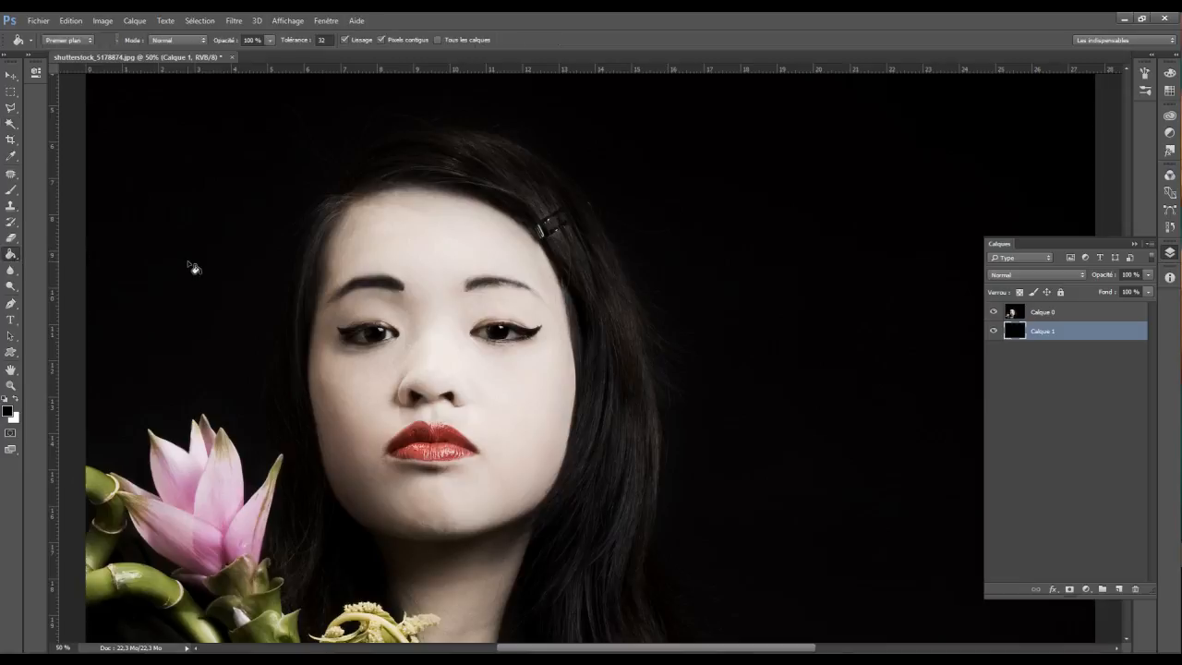
- Crop away part of the empty black space above the woman's head
click(12, 305)
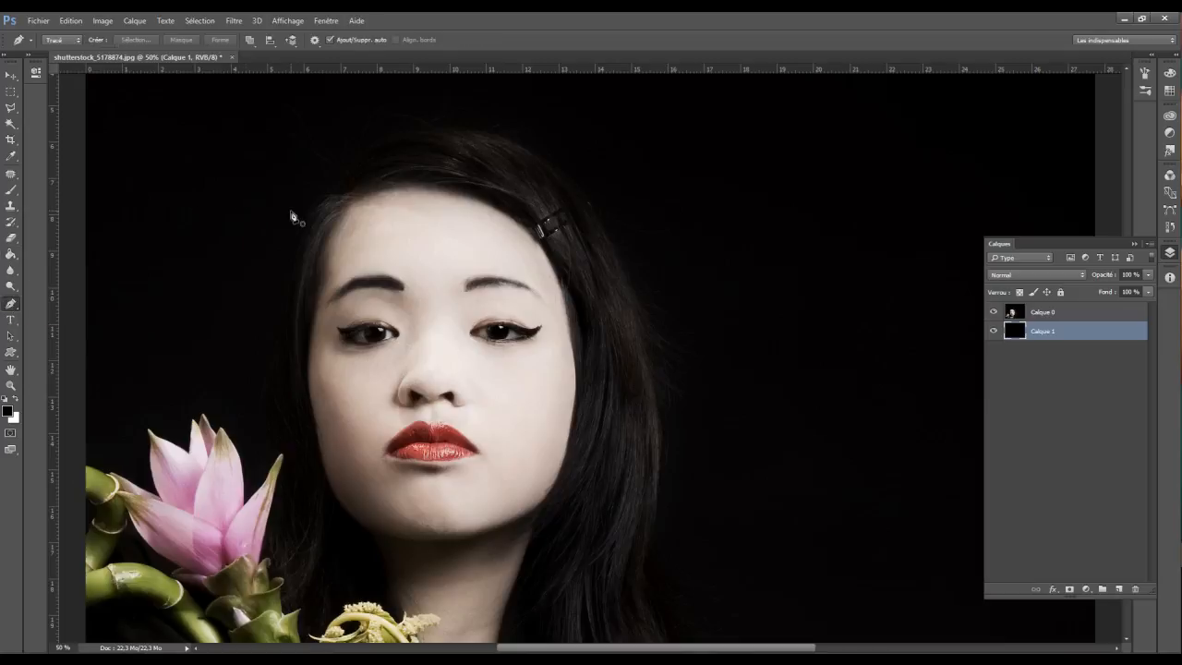
scroll(378, 110, up, 2)
scroll(374, 148, up, 5)
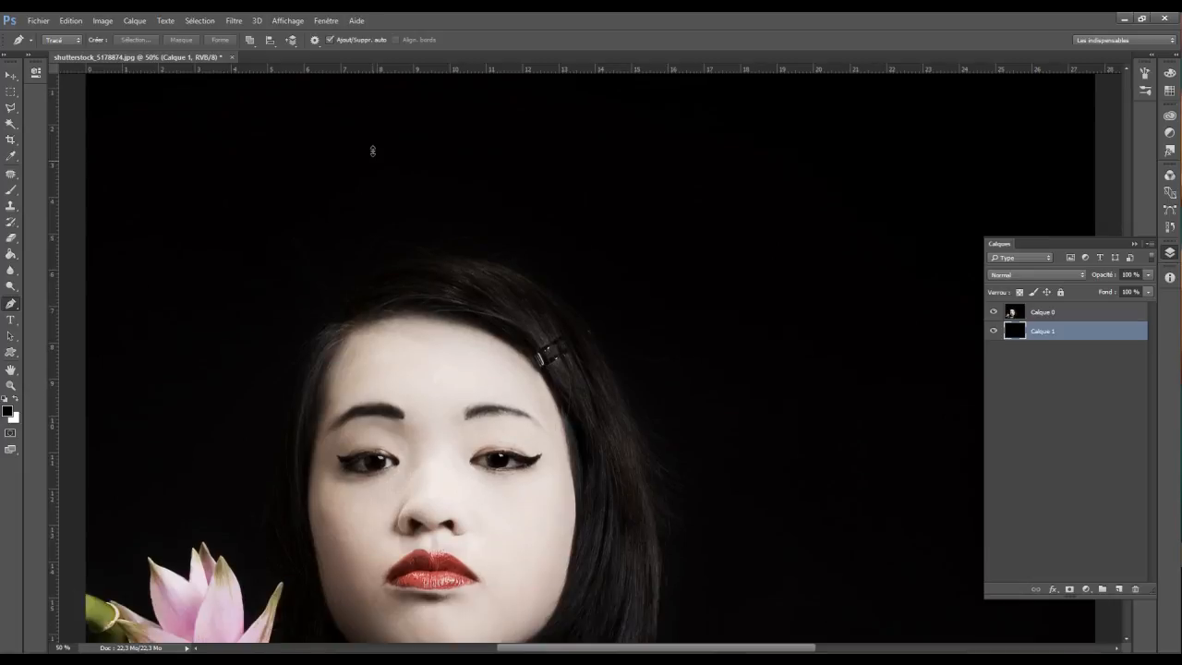
scroll(373, 150, down, 1)
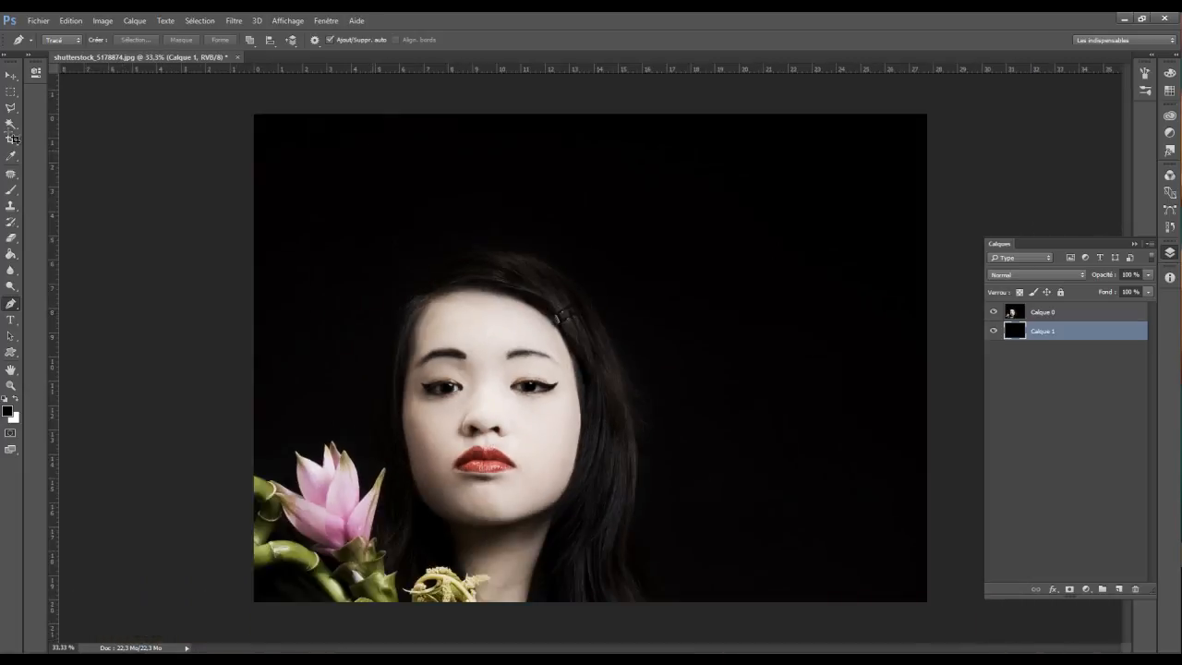
click(11, 138)
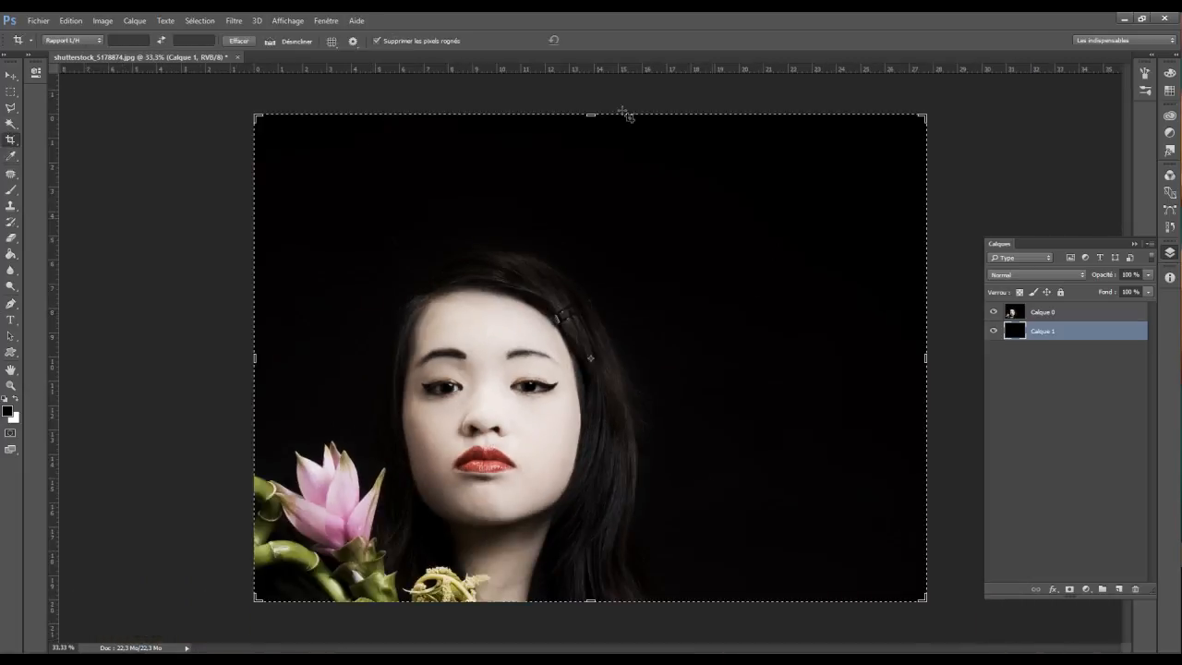
click(594, 118)
drag(594, 173, 595, 177)
key(Return)
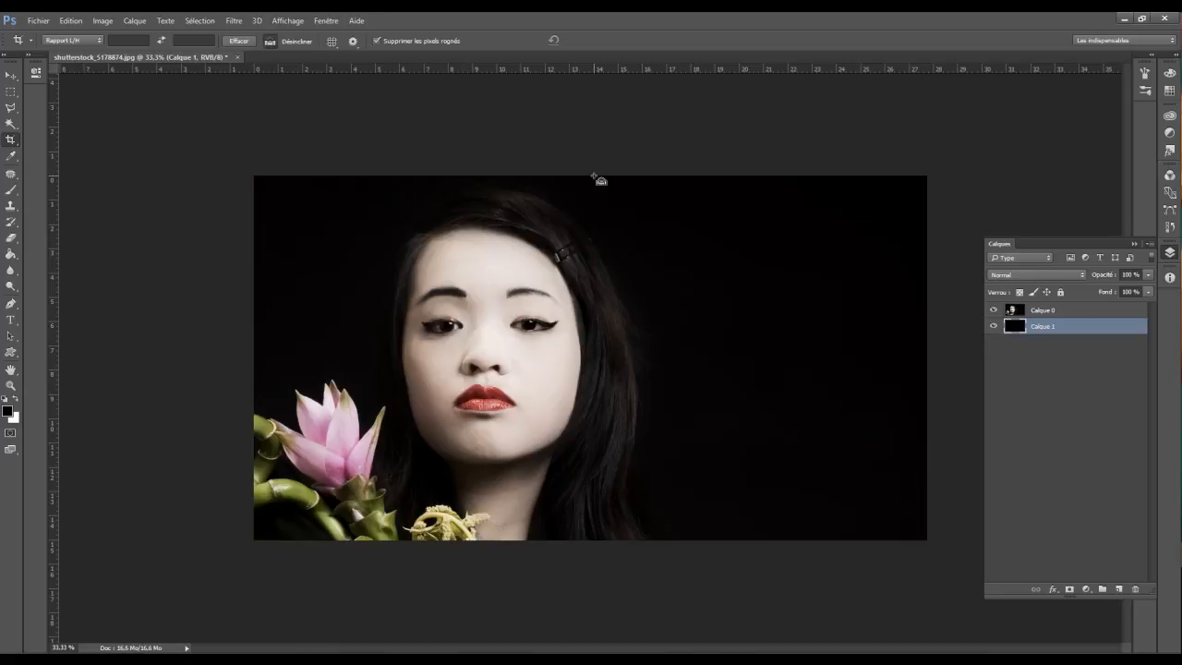
- Start a Pen path above the image and trace a zigzag down across the forehead, temple and cheek to the jaw
key(ctrl+plus)
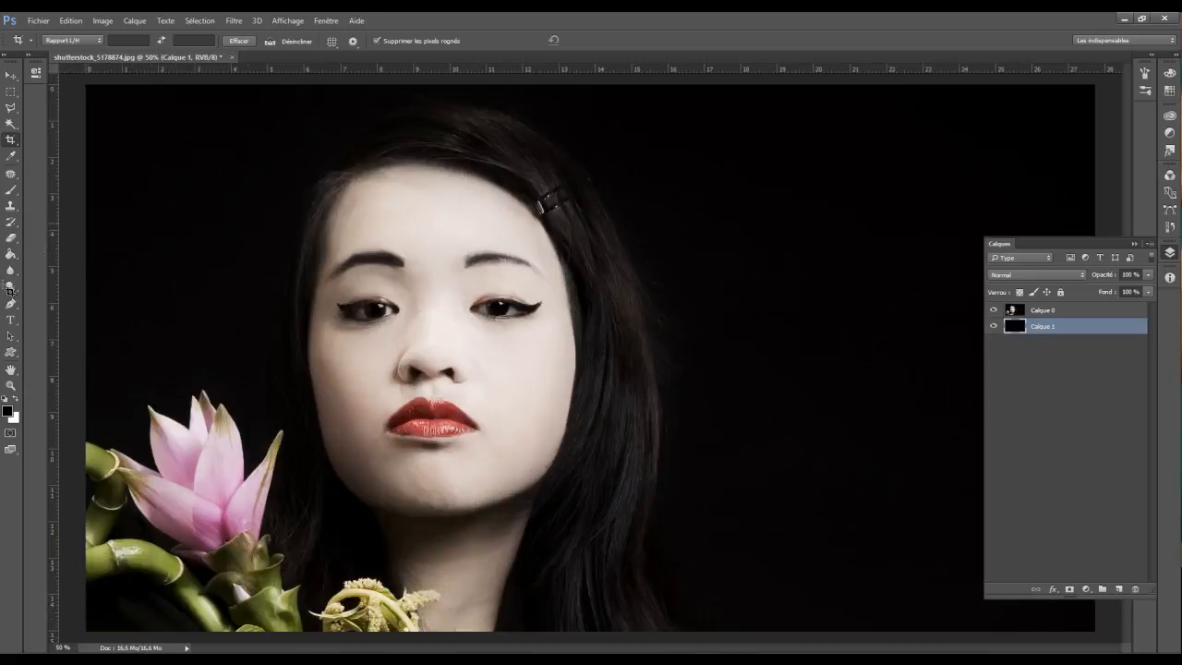
click(11, 303)
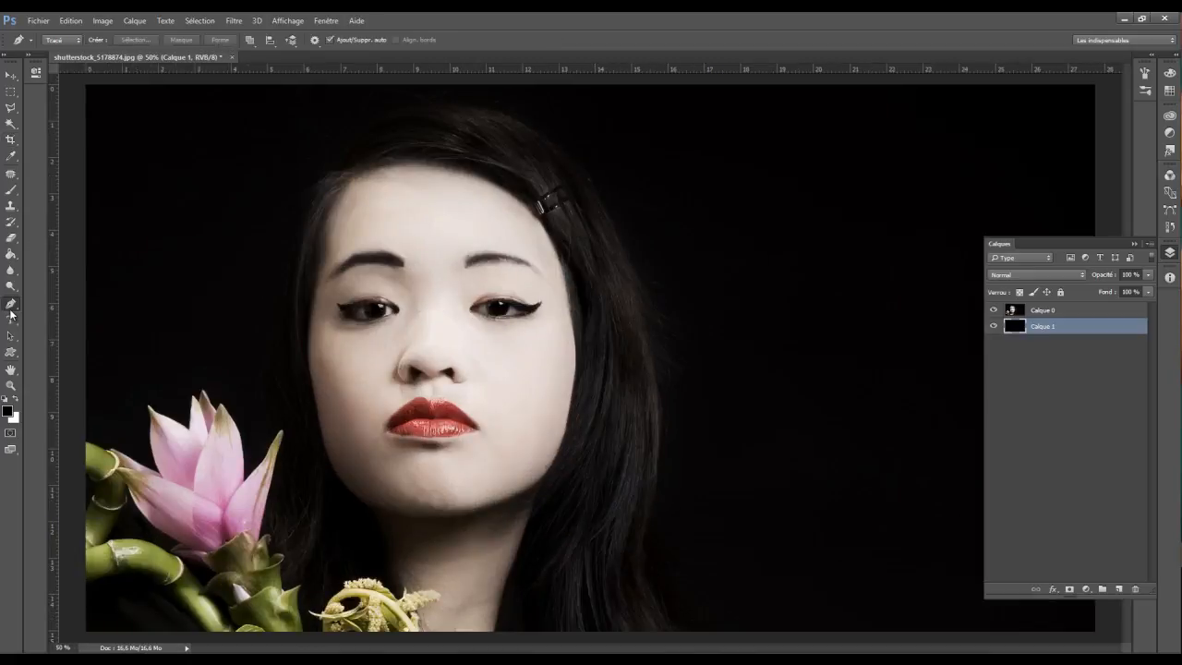
click(365, 81)
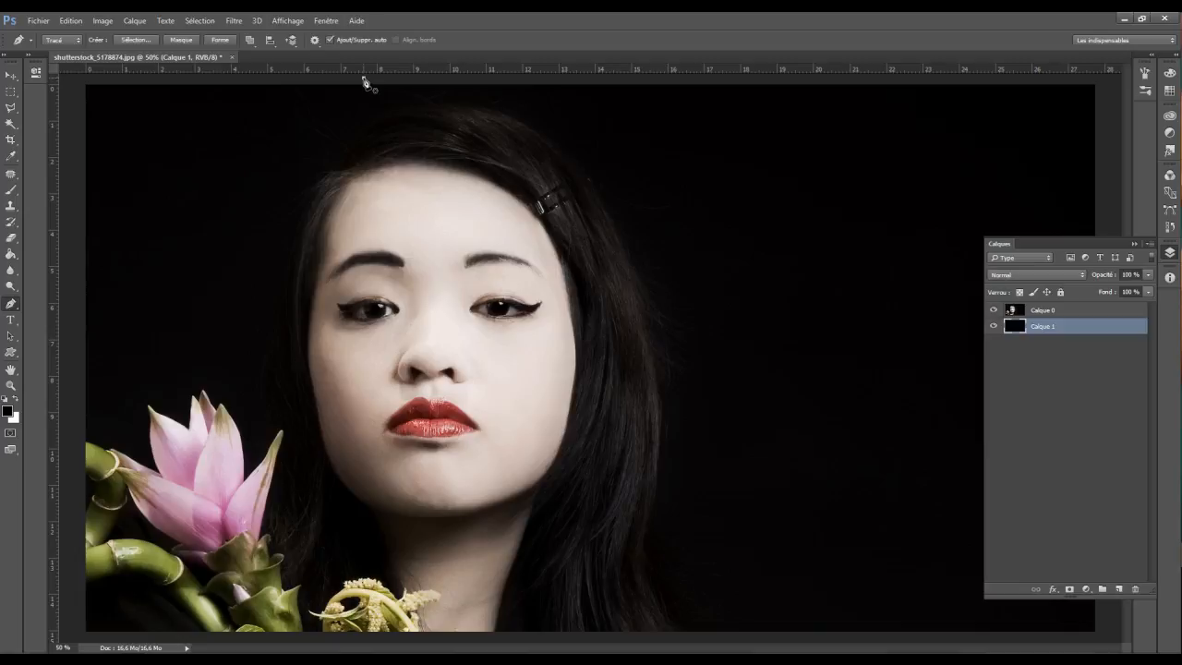
click(370, 214)
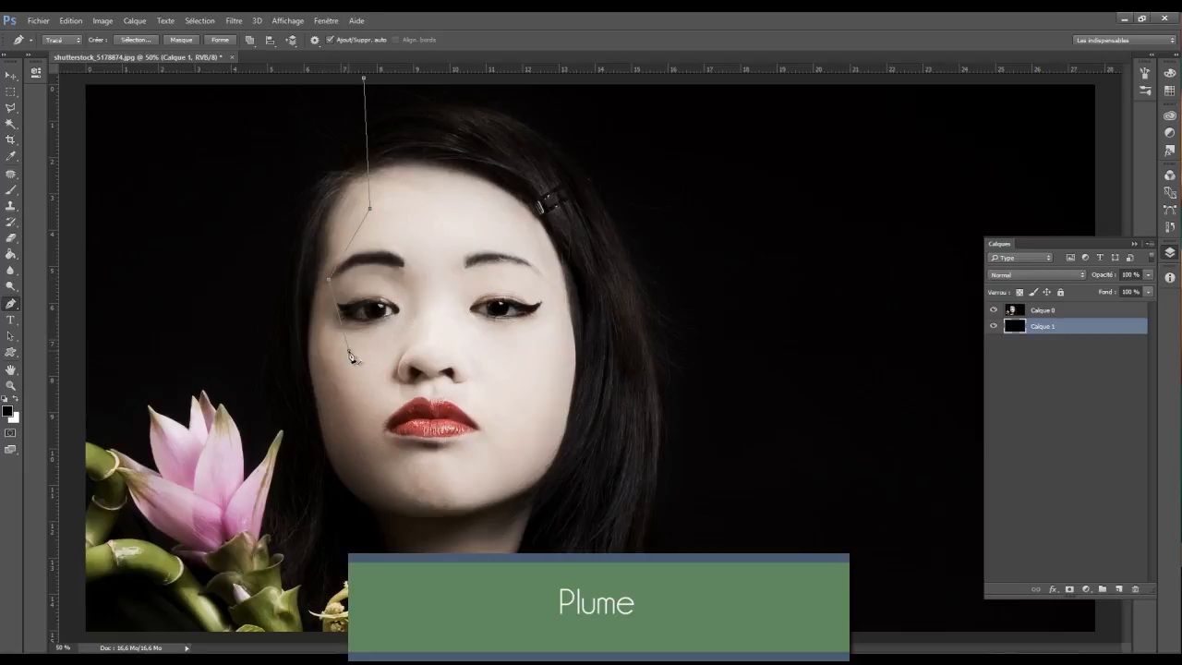
click(363, 505)
drag(363, 505, 322, 428)
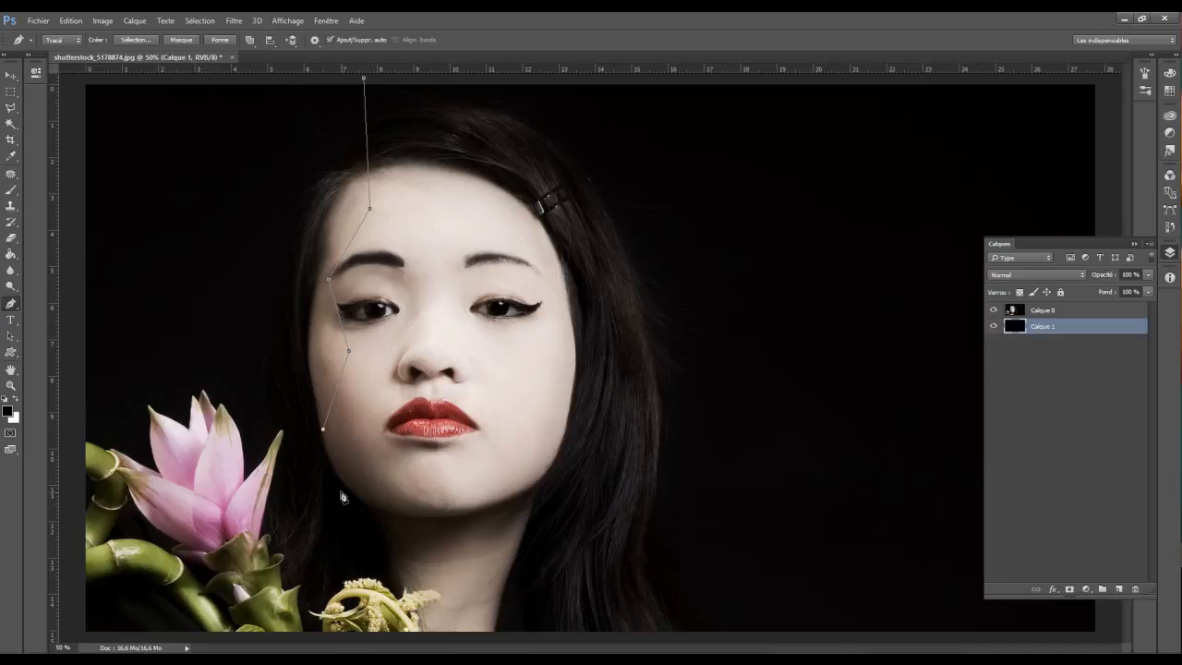
click(373, 494)
drag(378, 520, 383, 531)
- Continue the Pen path with curved segments from the jaw down the neck to the yellow blossom
key(ctrl+plus)
key(ctrl+plus)
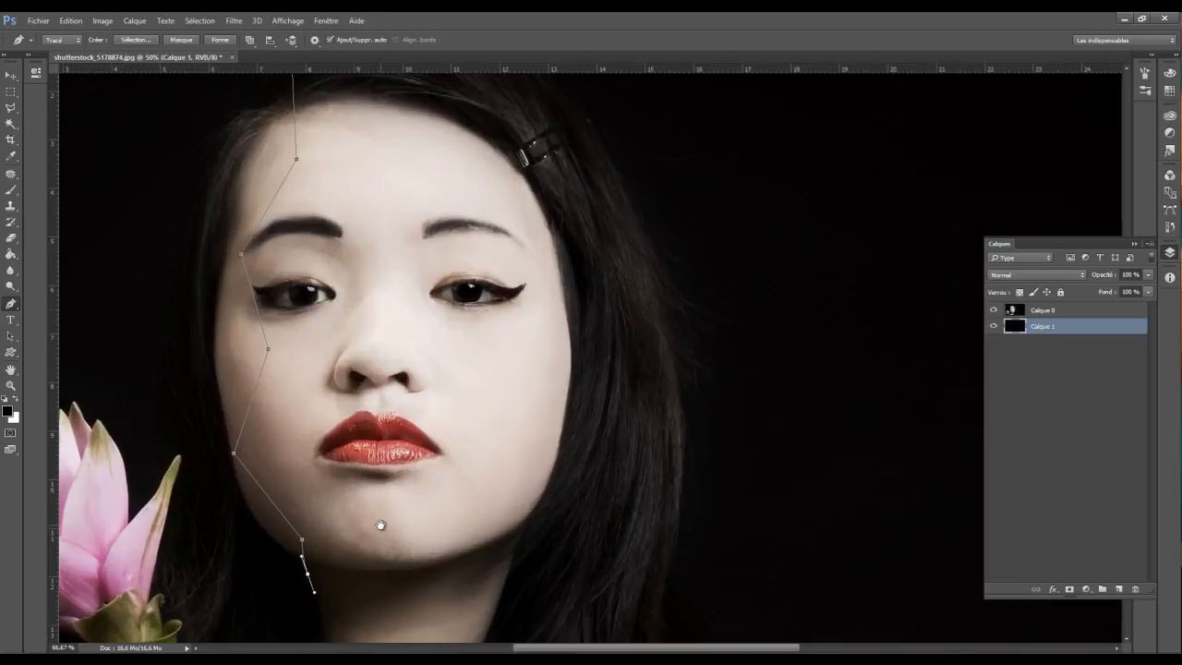
drag(303, 461, 644, 159)
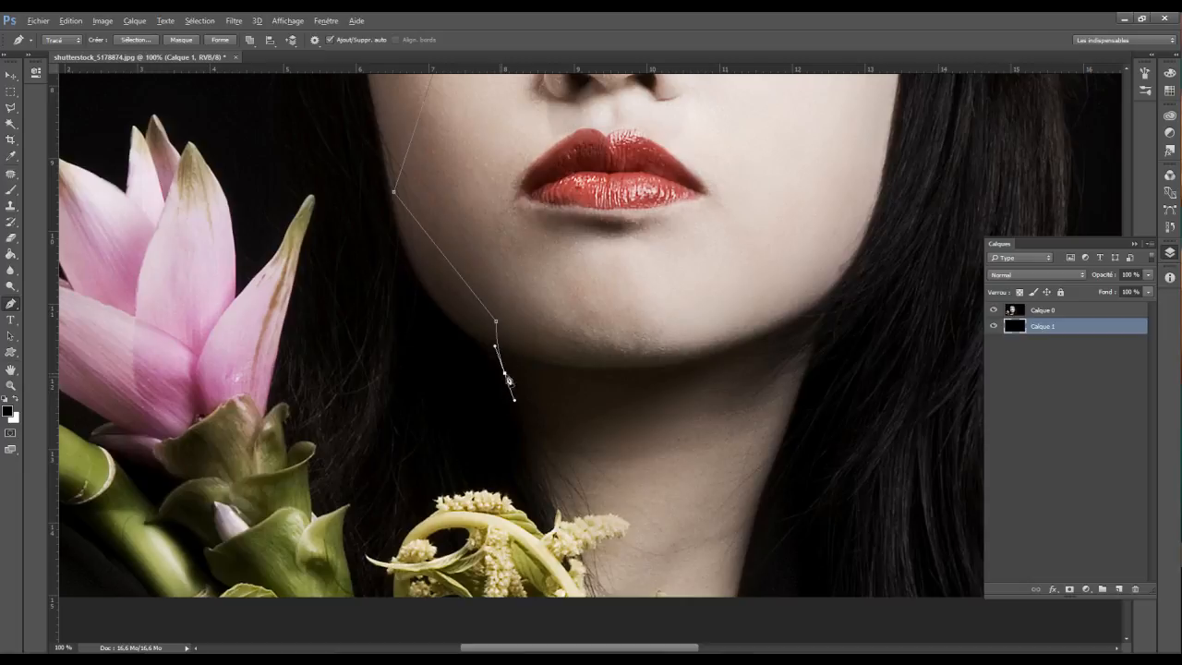
key(alt)
alt+click(504, 373)
drag(521, 429, 527, 468)
click(548, 508)
click(552, 532)
key(ctrl+z)
- Carry the Pen path around the yellow blossom's curled tip and along the image's lower edge to the green leaves
mouse_move(397, 556)
mouse_down()
mouse_move(387, 585)
mouse_move(398, 560)
mouse_up()
mouse_move(387, 563)
mouse_down()
mouse_move(357, 547)
mouse_move(417, 580)
mouse_move(399, 573)
mouse_up()
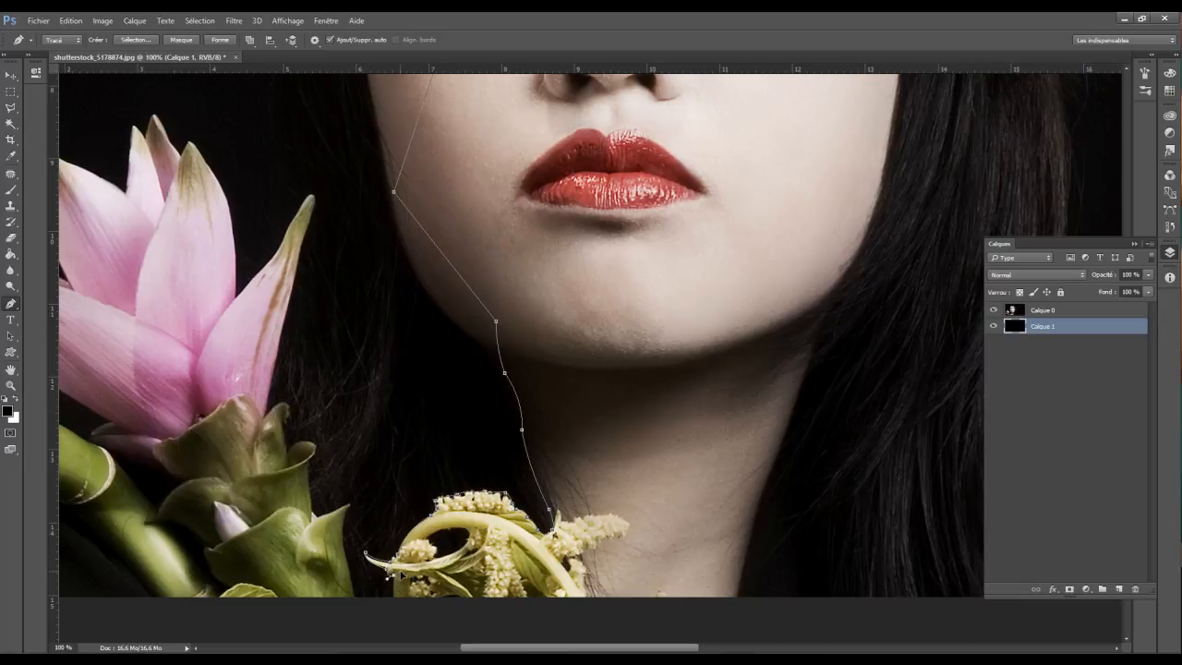
click(394, 596)
click(356, 599)
- Continue the Pen path up the jagged outline of the green leaves to the base of the pink flower, undoing the misplaced anchors
click(342, 544)
click(350, 509)
click(337, 510)
drag(308, 464, 314, 457)
drag(305, 439, 283, 433)
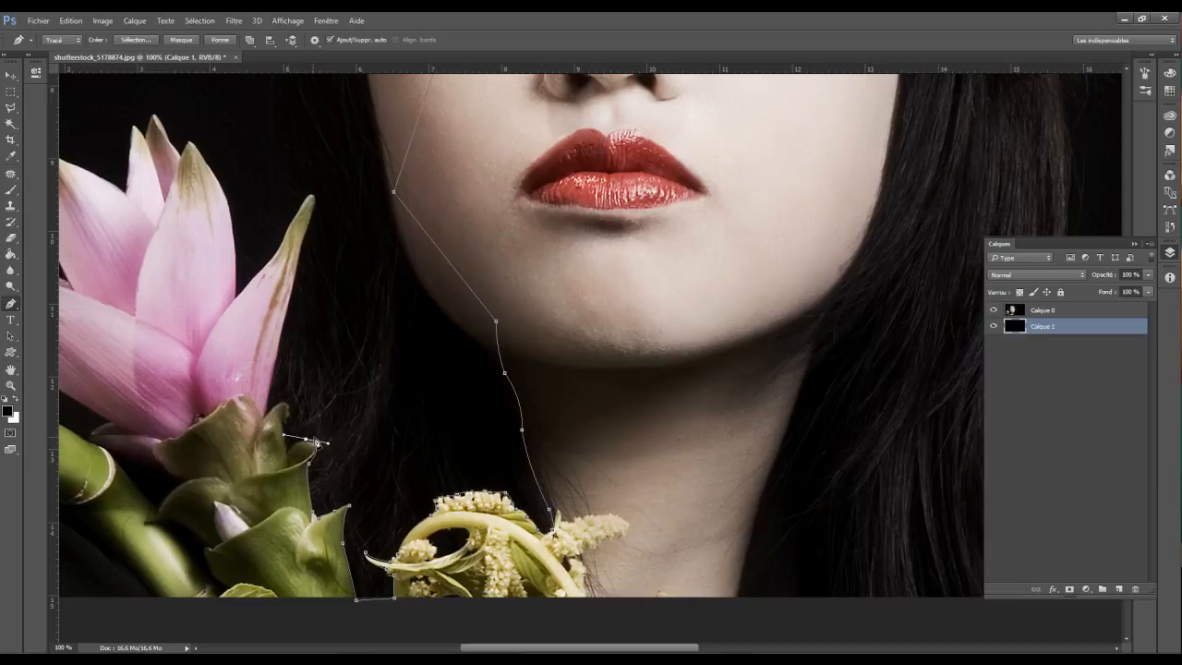
alt+click(305, 439)
drag(289, 451, 281, 416)
drag(282, 411, 265, 416)
key(ctrl+alt+z)
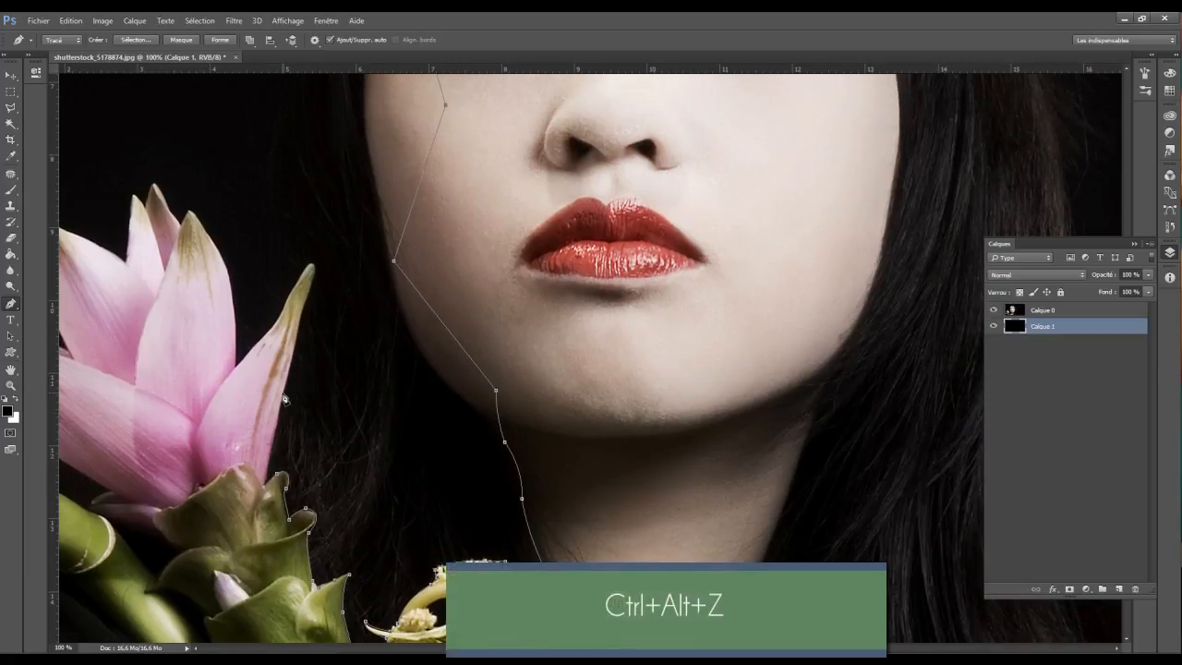
- Extend the Pen path along the outer edge of the flower's right petal and around its pointed tip
click(303, 312)
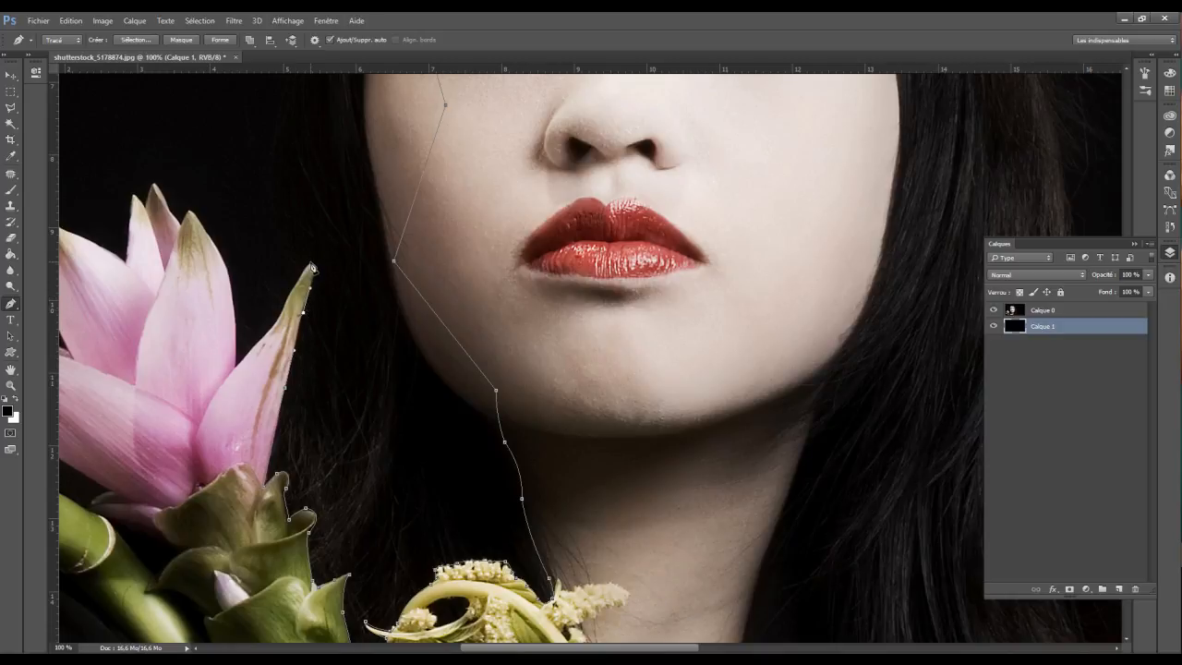
click(314, 266)
click(293, 288)
- Display the document history and look through the recorded anchor-point states
click(35, 72)
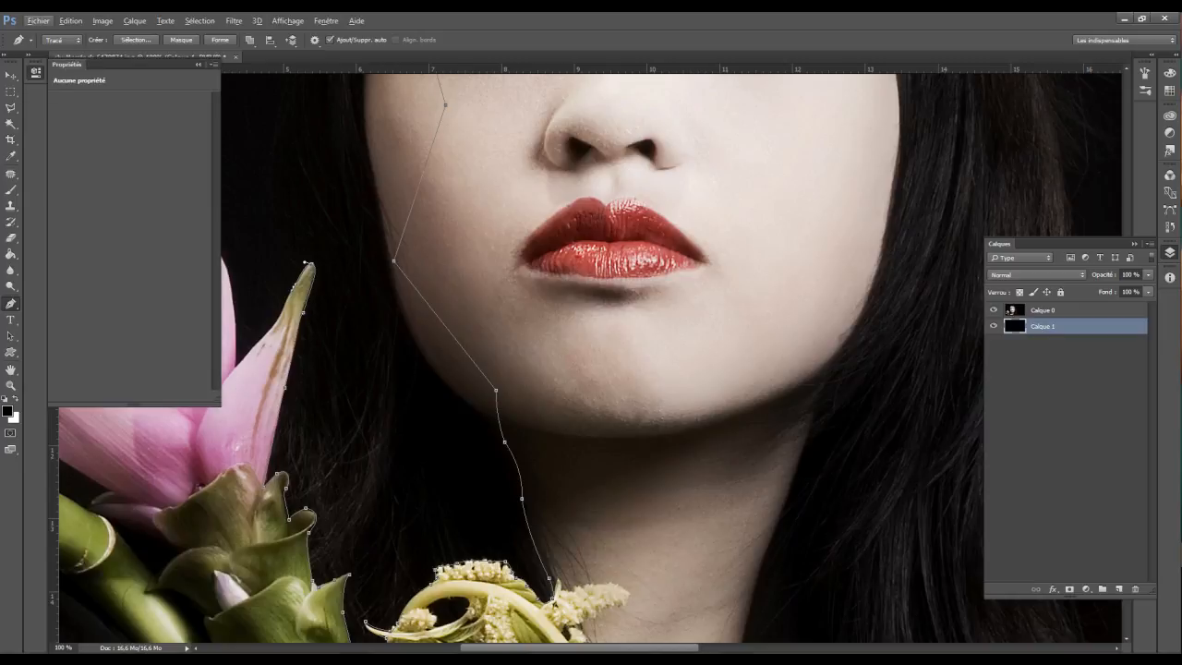
click(37, 74)
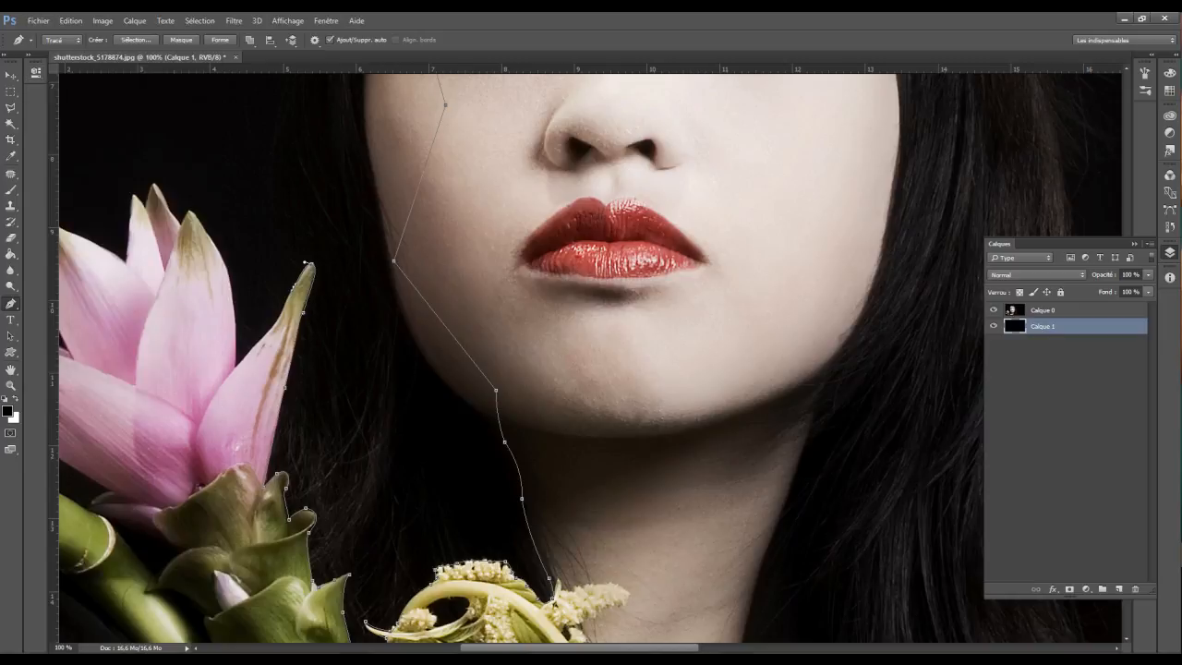
click(1170, 226)
scroll(1075, 351, up, 8)
scroll(1065, 394, up, 1)
scroll(1064, 394, down, 9)
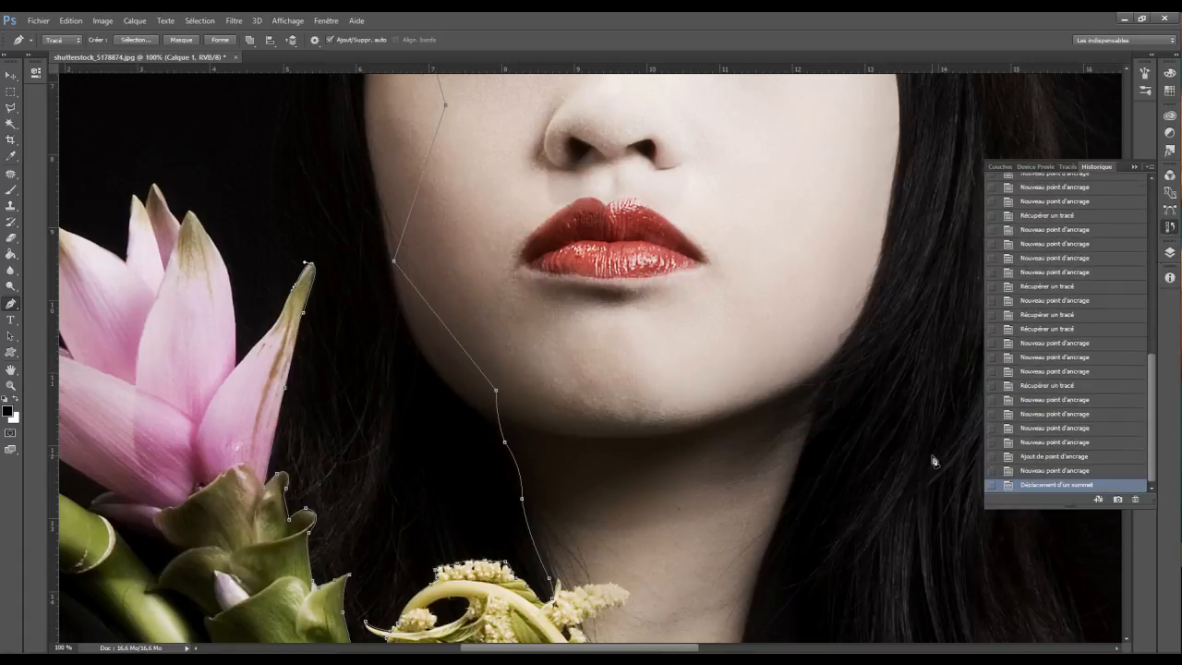
- Carry the Pen path down the right petal's inner edge and partway up the central petal
click(256, 349)
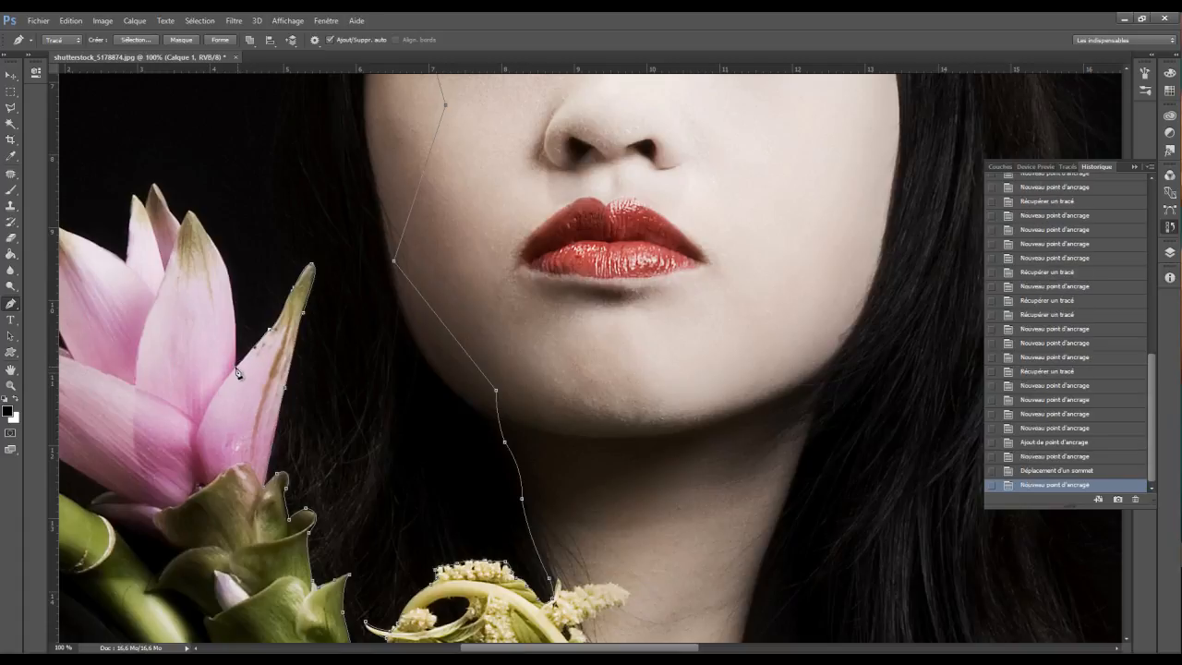
click(237, 372)
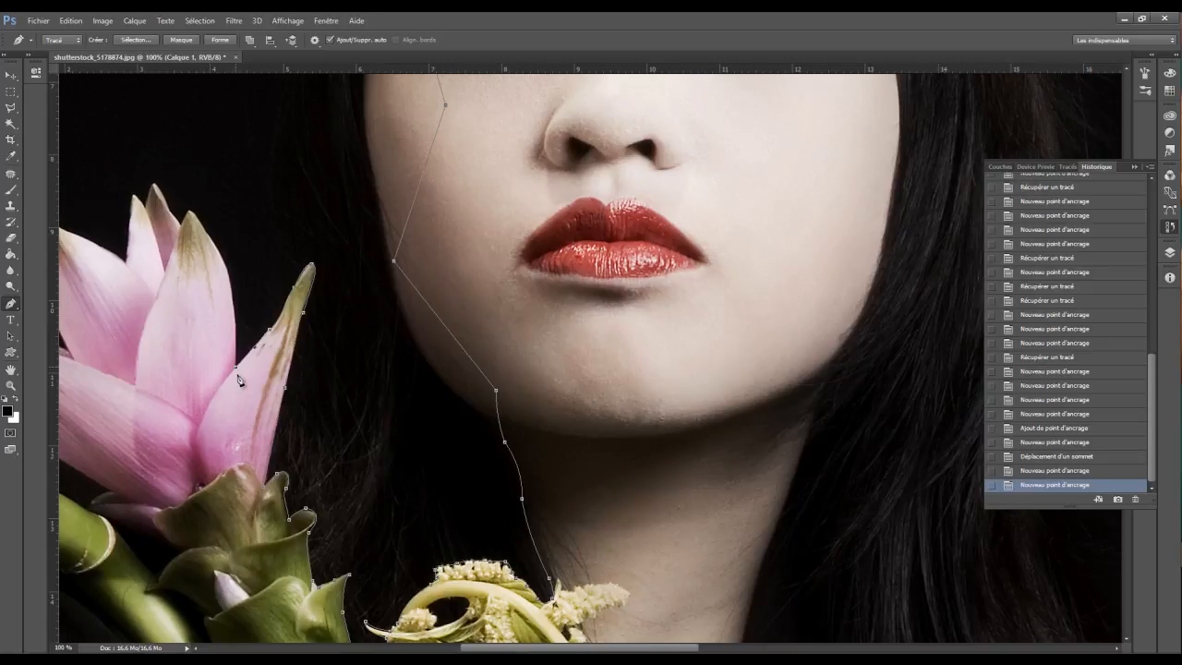
click(228, 267)
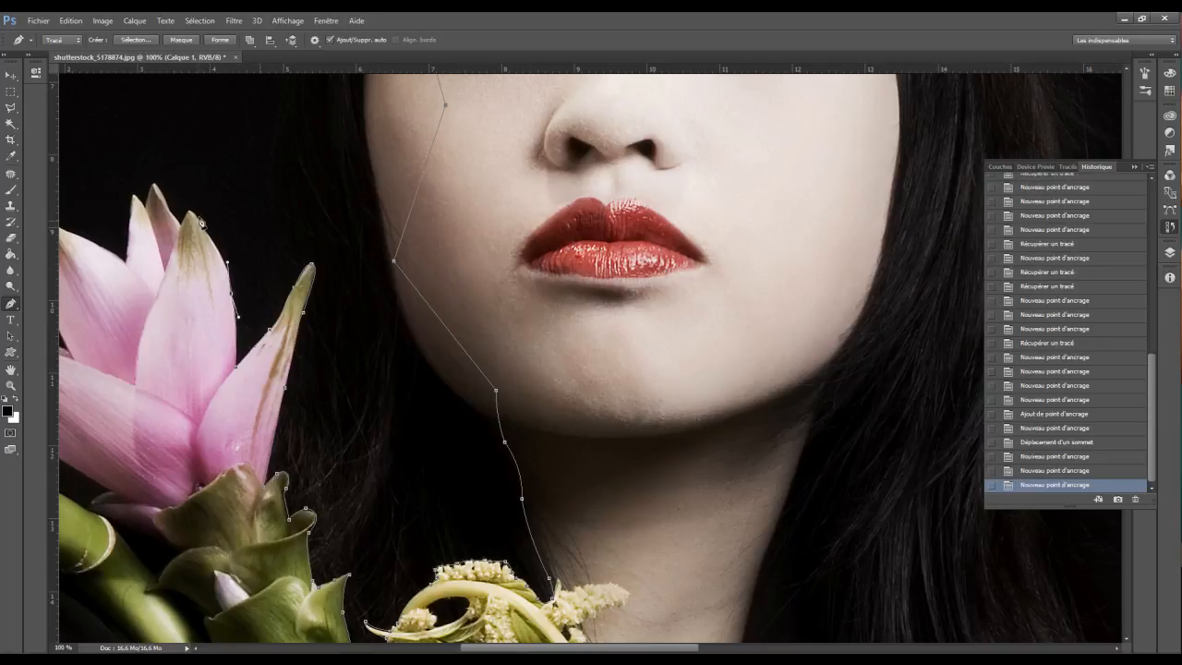
- Undo the poorly curved segment and retrace the central petal's upper edge with a corner anchor, rounding its tip
drag(200, 222, 194, 215)
key(ctrl+z)
click(228, 267)
key(alt)
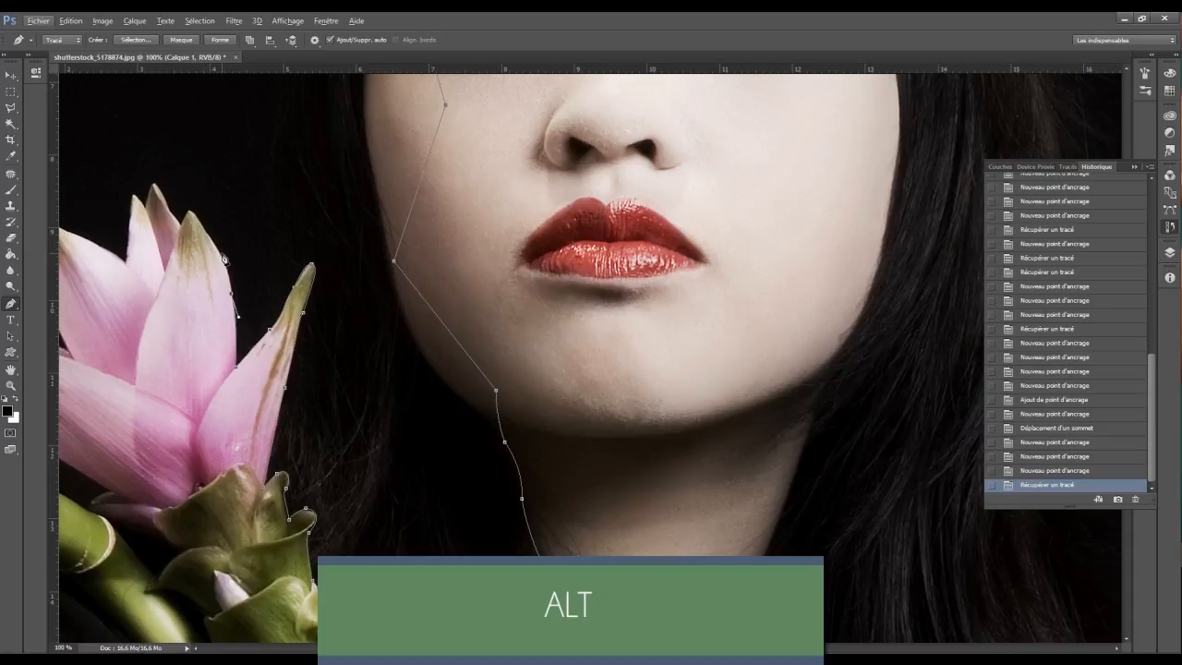
drag(223, 262, 211, 242)
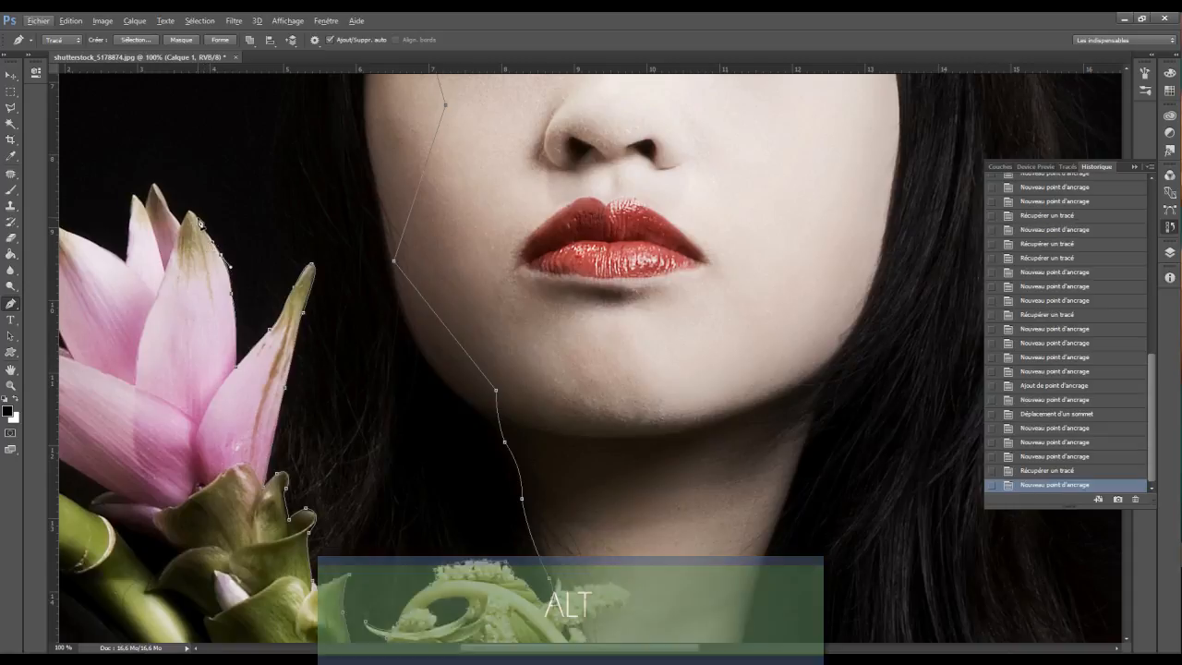
click(196, 219)
mouse_move(185, 221)
mouse_down()
mouse_move(180, 240)
mouse_move(182, 228)
mouse_up()
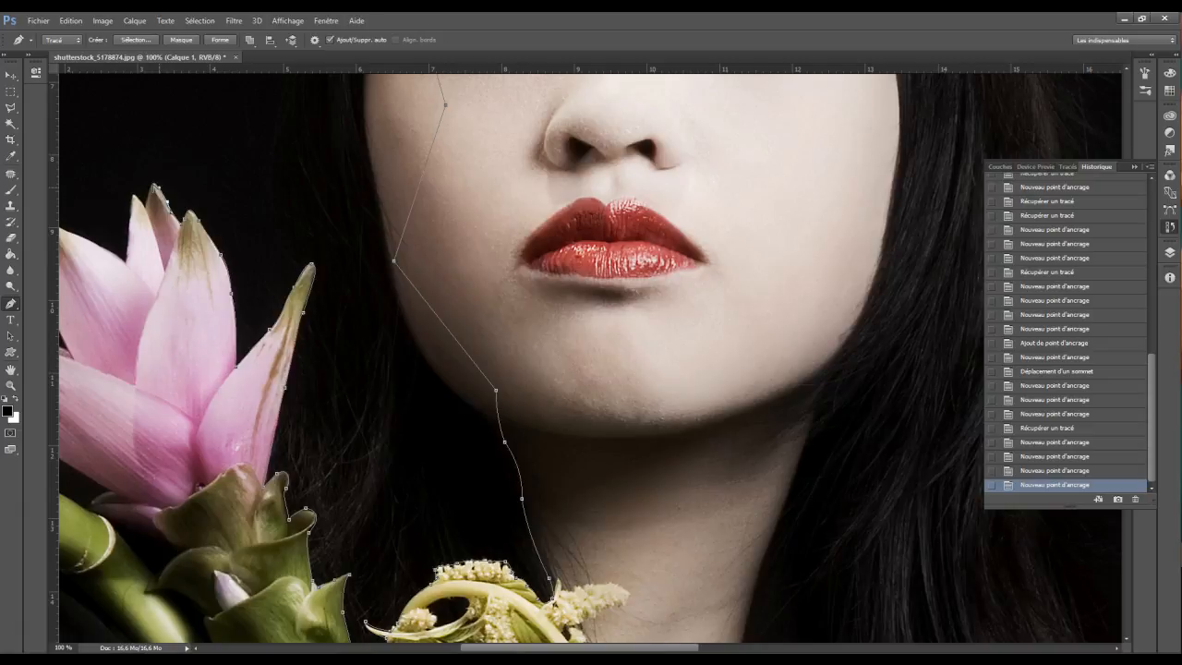
- Trace the rear petal up to its tip and down to the notch beside it, turning the curved anchors into corners
click(155, 182)
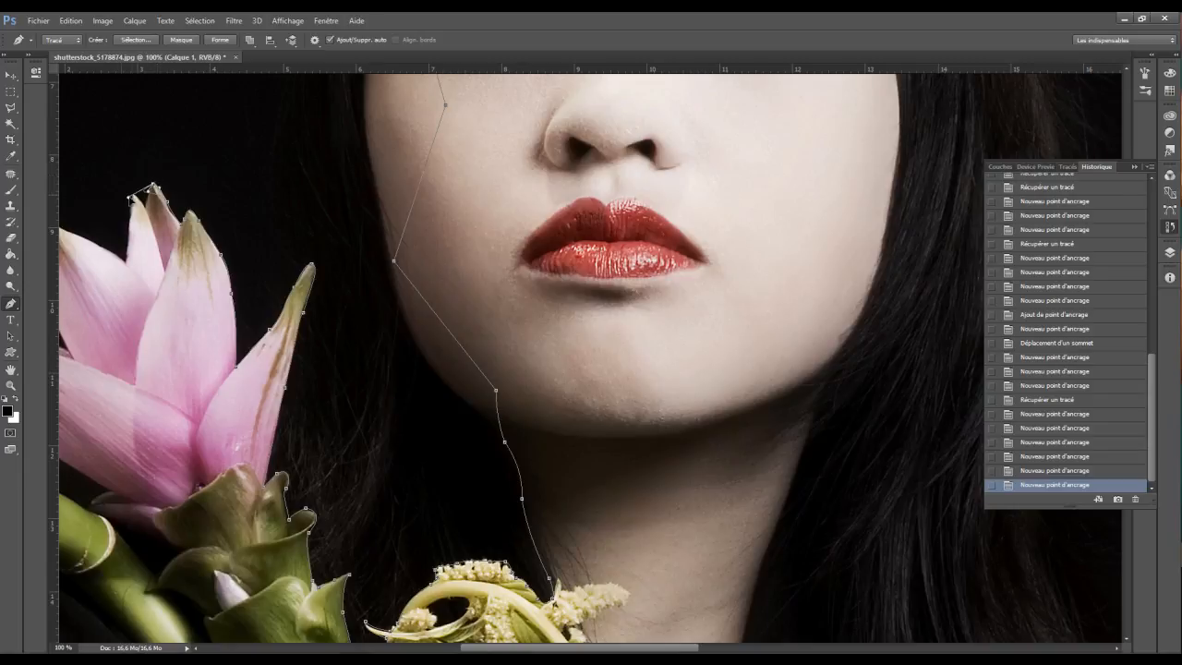
drag(155, 184, 154, 183)
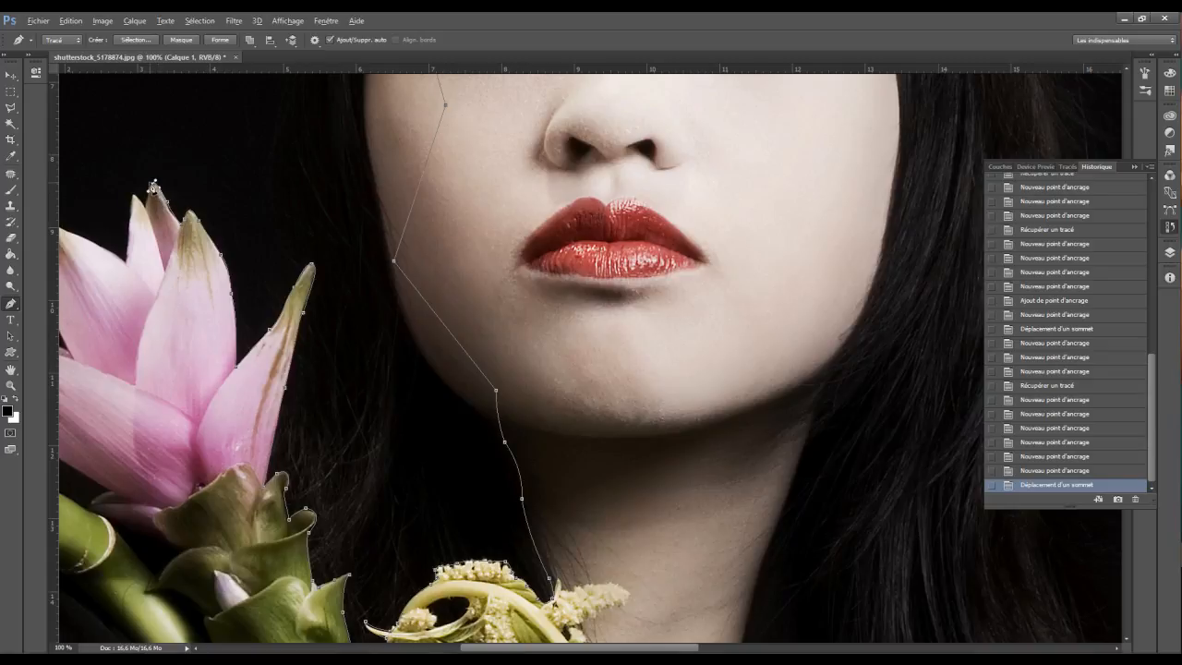
click(154, 185)
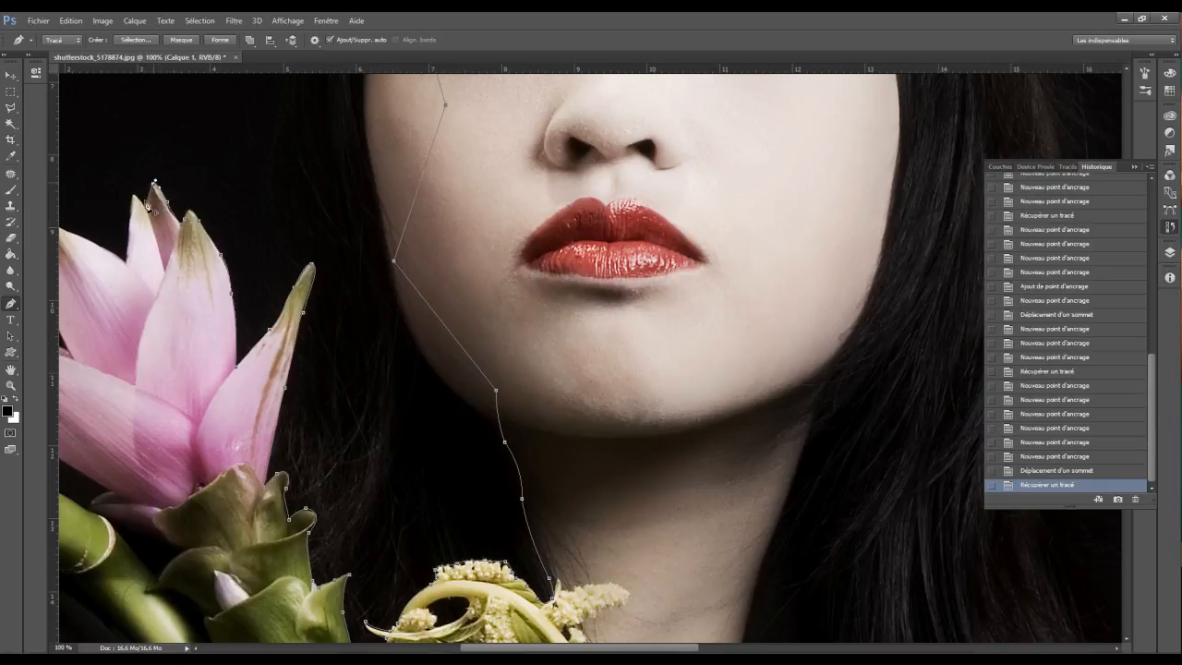
drag(145, 203, 147, 211)
drag(128, 179, 150, 211)
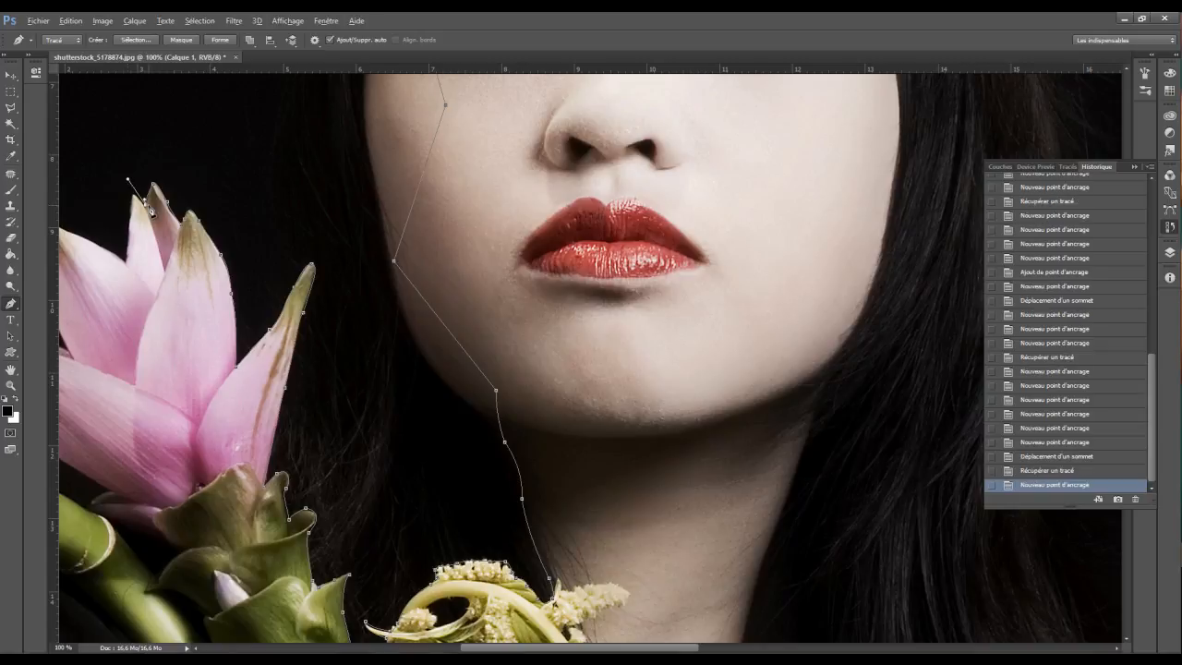
alt+click(145, 203)
key(alt)
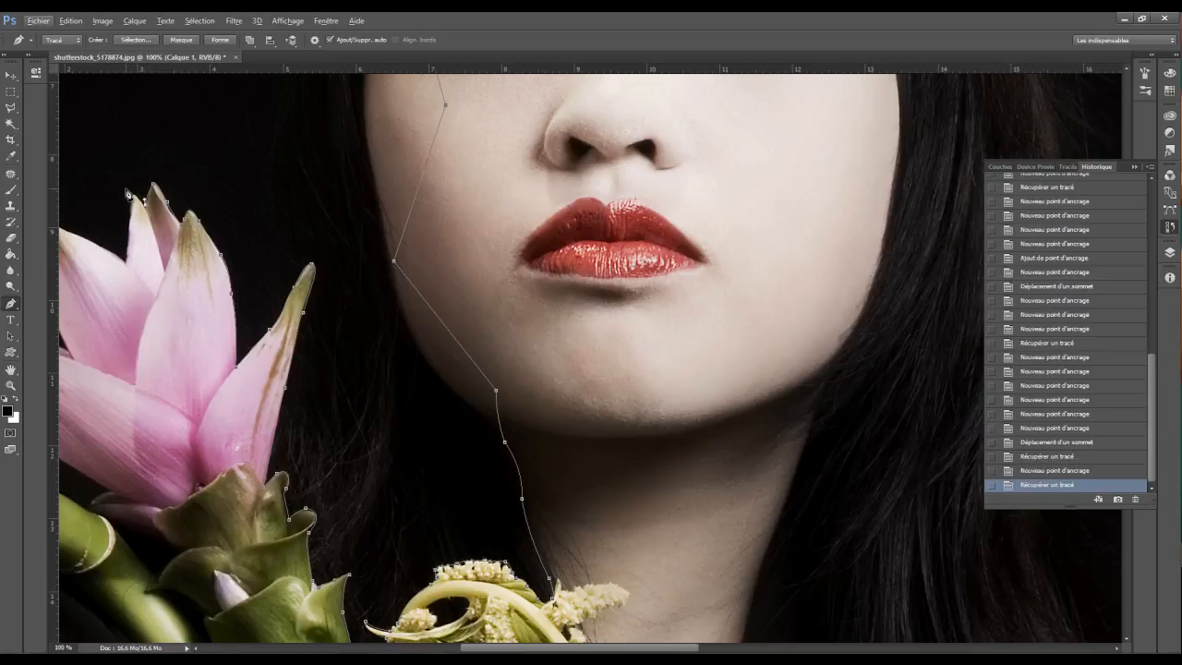
- Continue the Pen path over the adjacent small petal's tip and down its outer edge to the large left petal
click(132, 194)
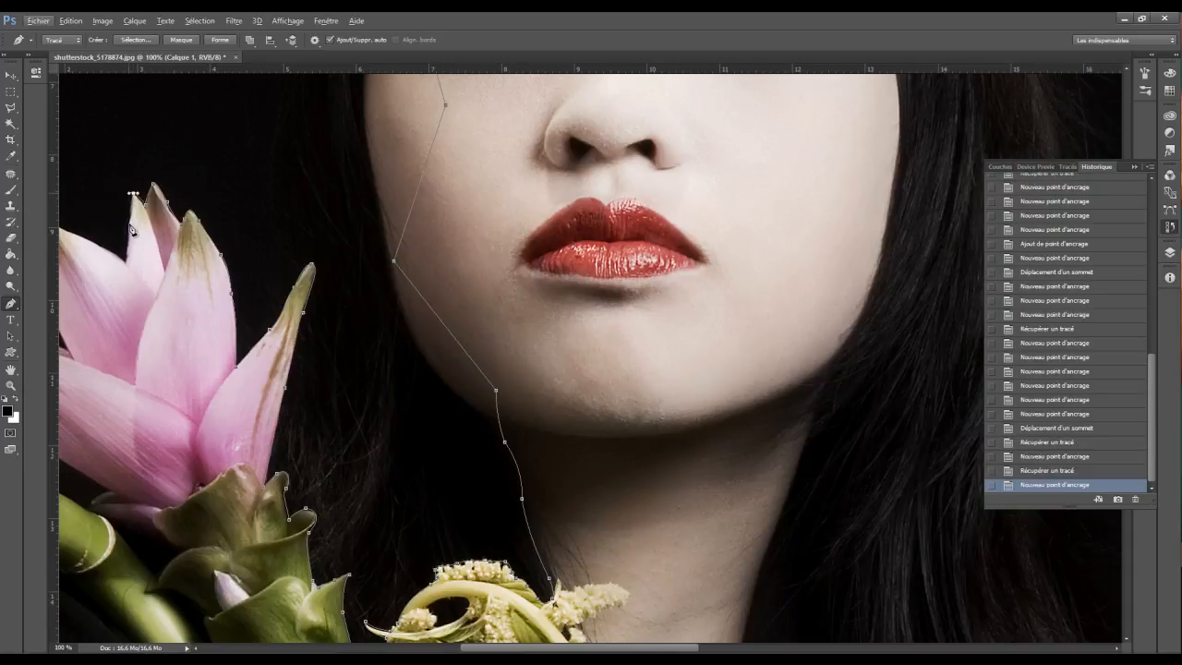
click(130, 225)
drag(119, 284, 316, 366)
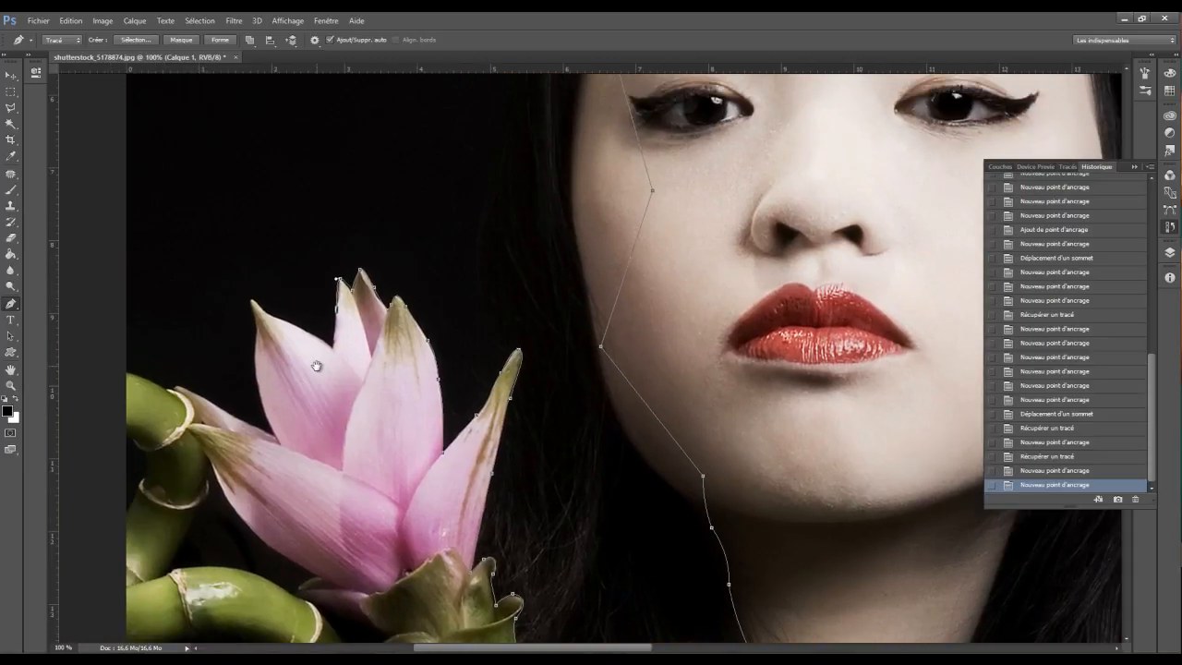
click(333, 352)
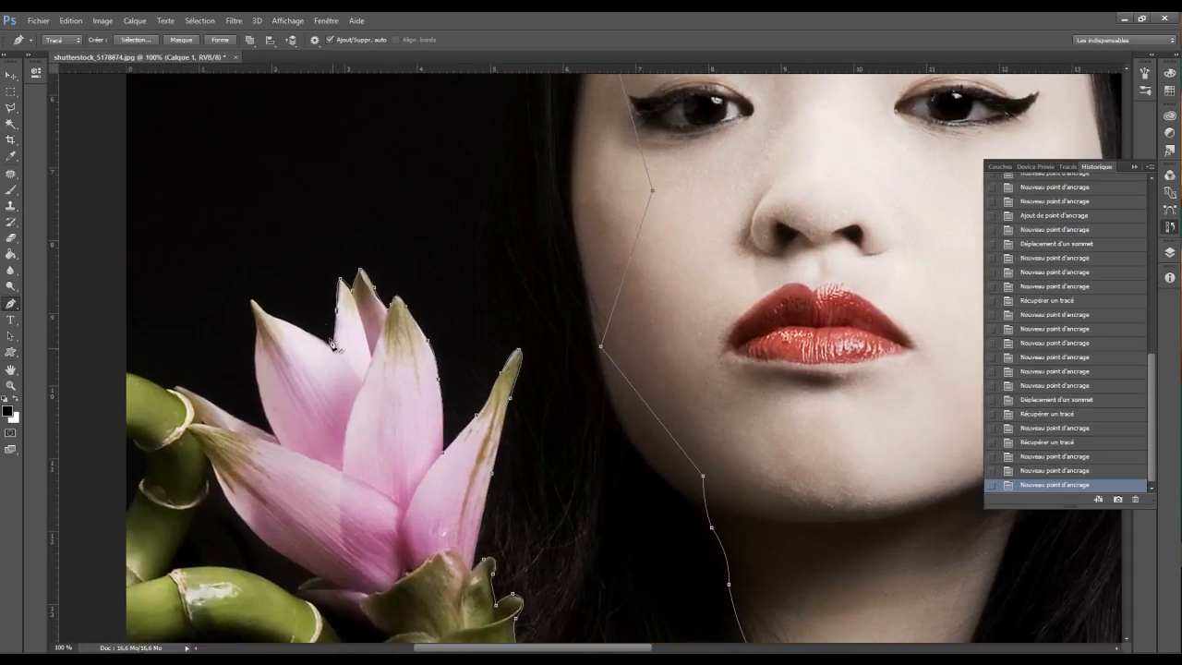
- Run the Pen path straight up from the flower to above the image and close it at its starting anchor
scroll(297, 335, up, 1)
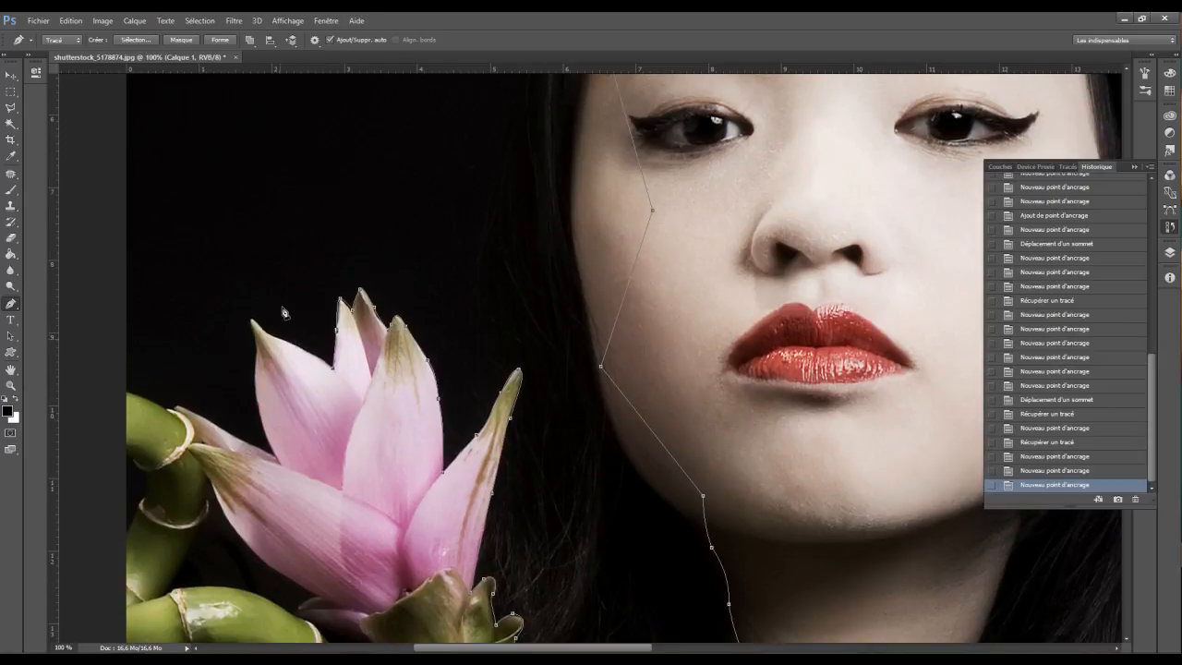
scroll(284, 316, up, 6)
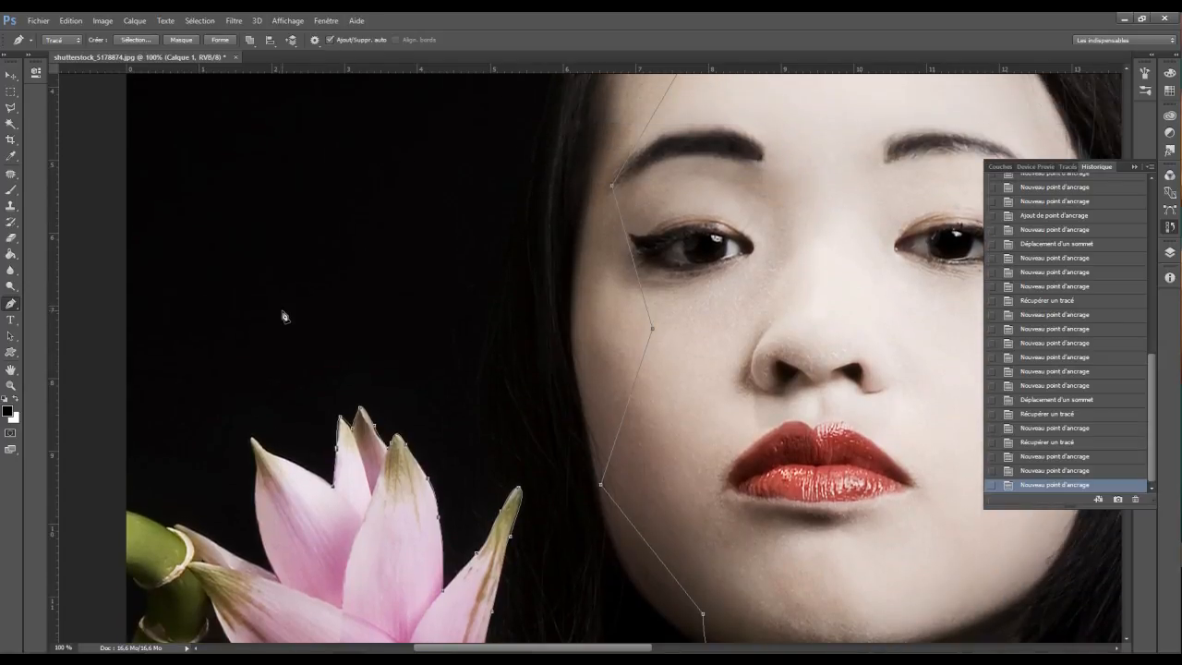
key(ctrl+minus)
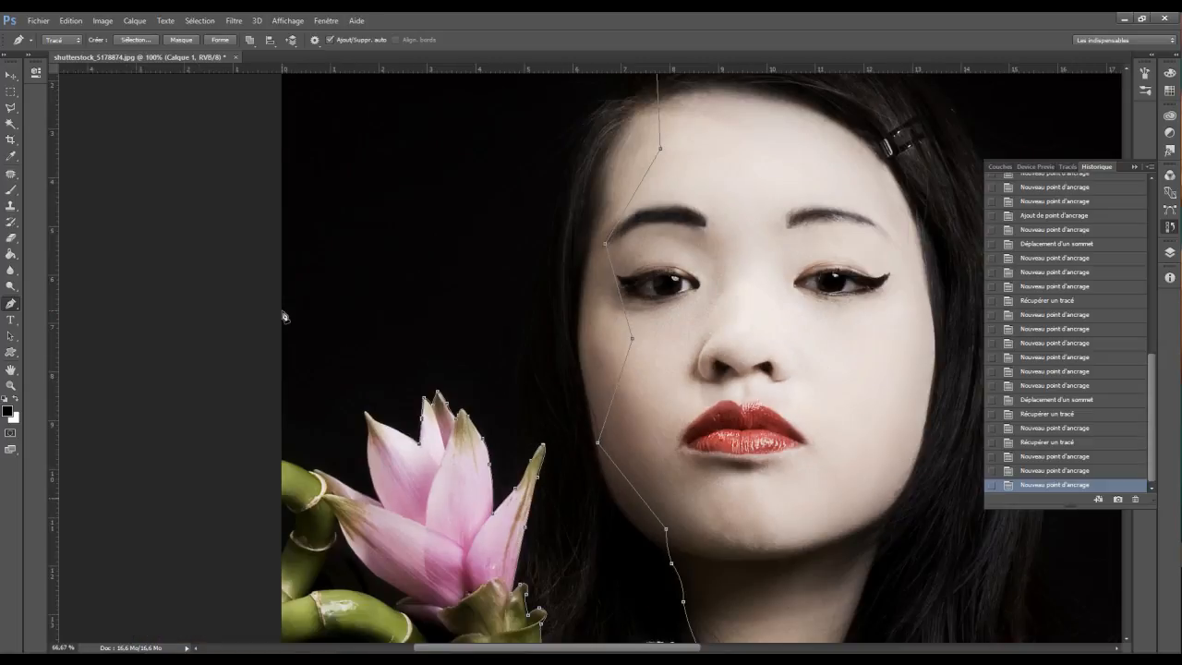
key(ctrl+minus)
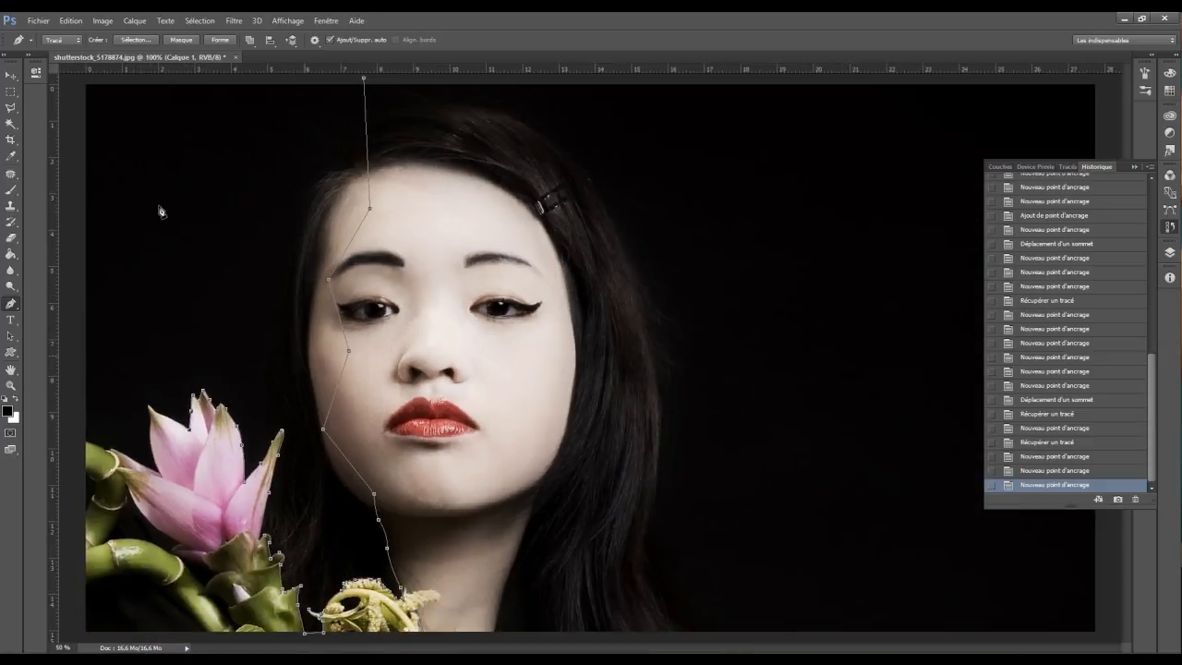
click(173, 80)
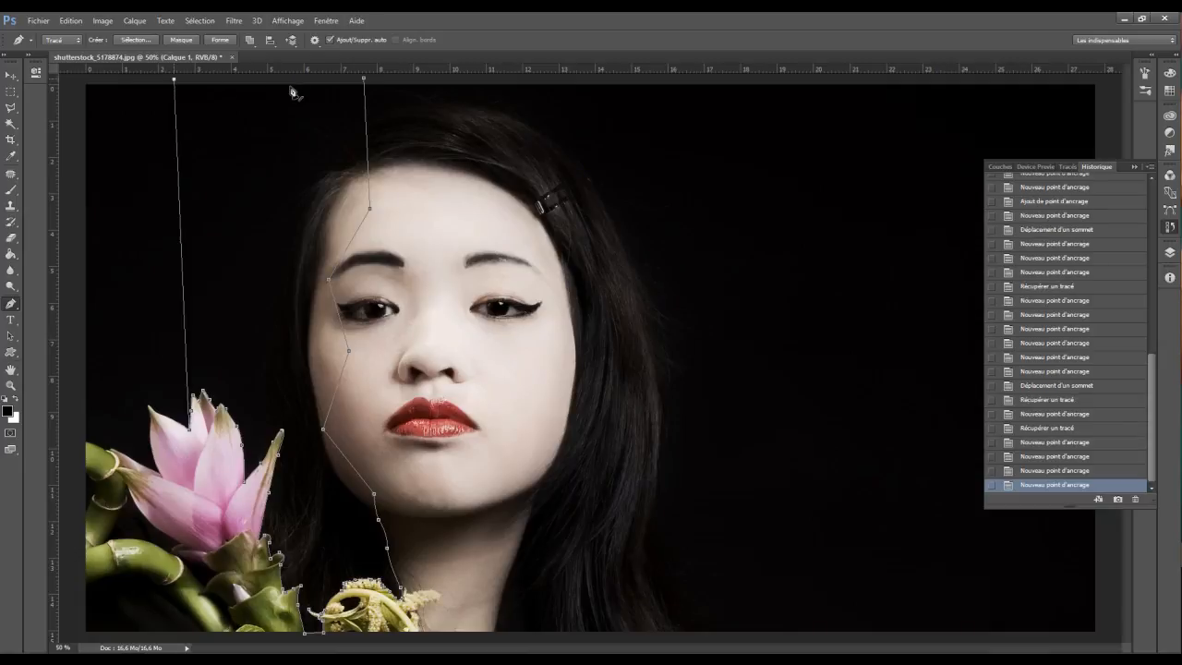
click(362, 79)
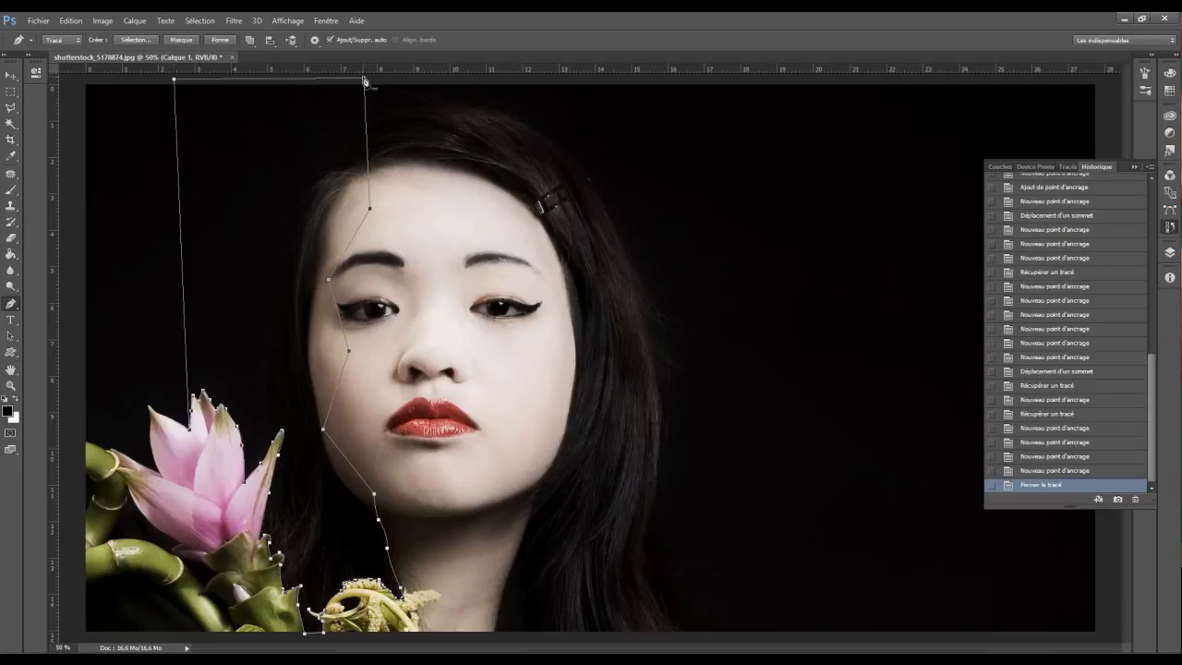
- Convert the closed Pen path into a new smoothed selection
right_click(247, 178)
click(305, 231)
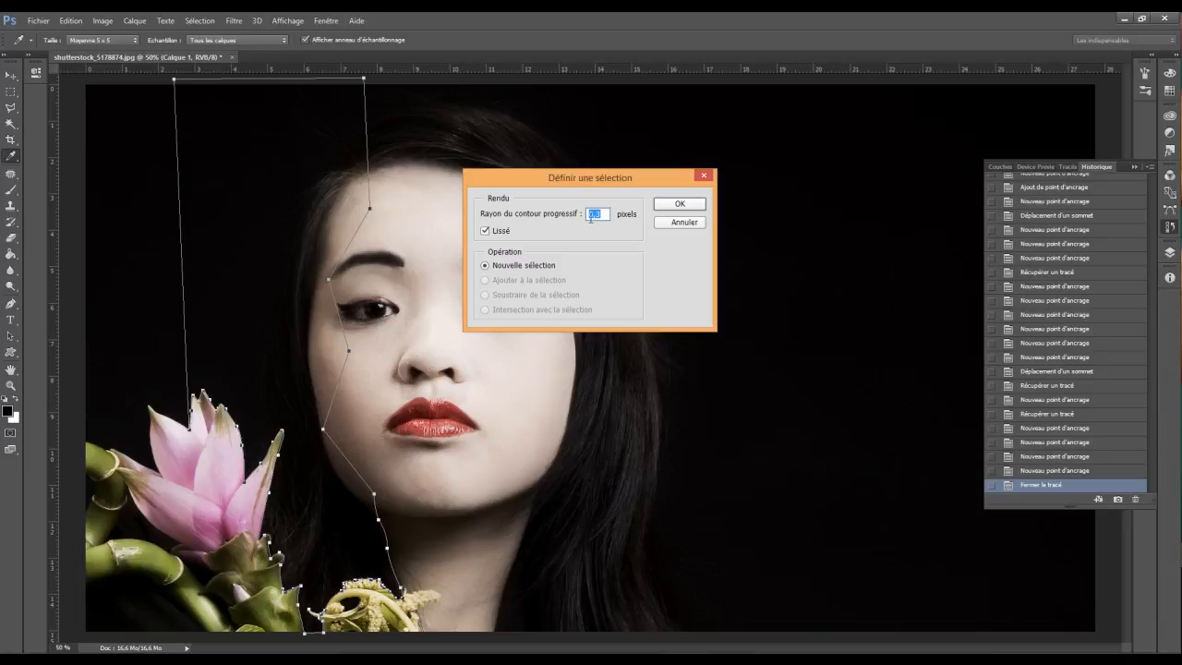
click(677, 204)
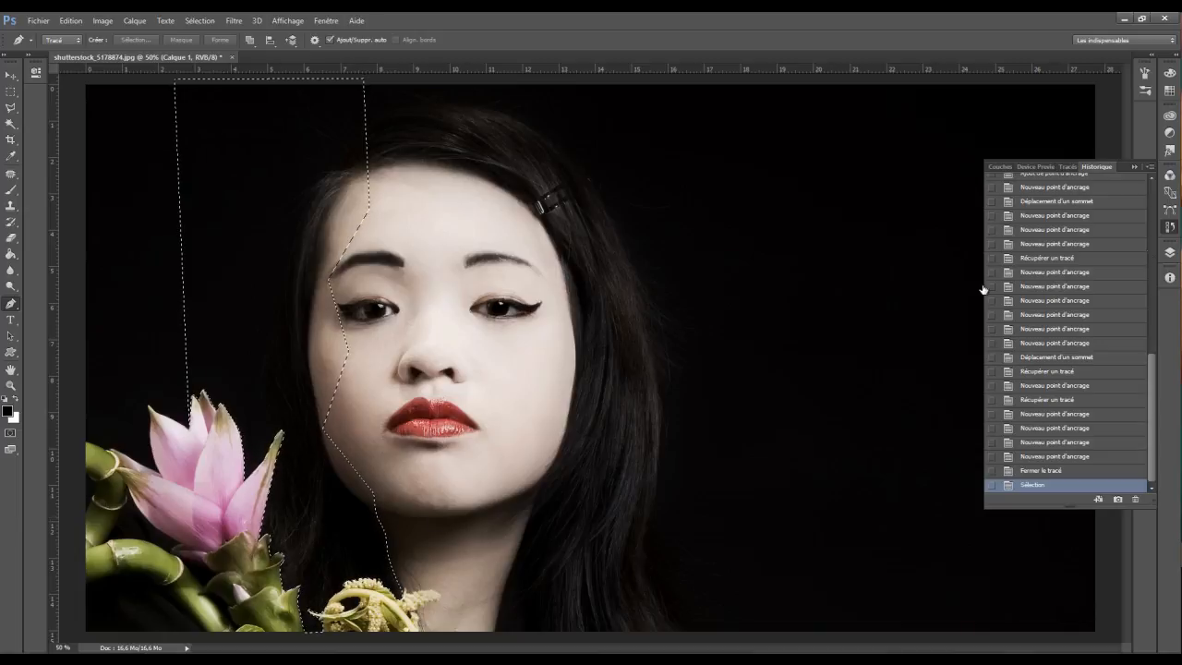
- Hide the outlined area of Calque 0 by inverting the selection and adding a layer mask
click(1169, 255)
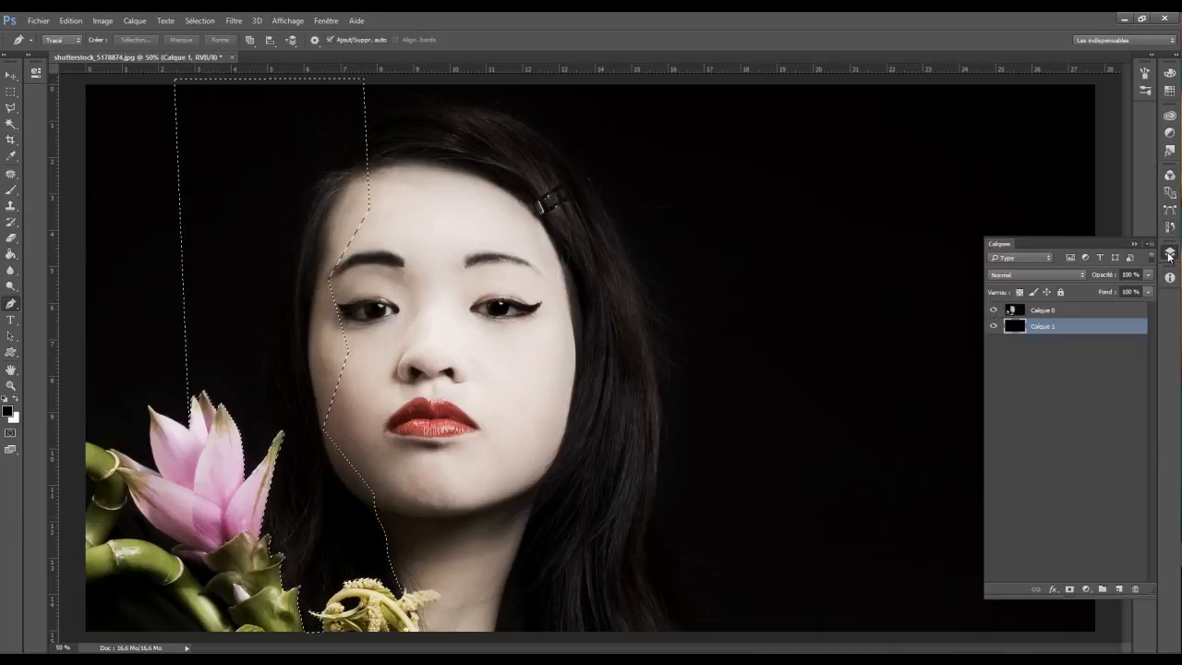
click(1037, 311)
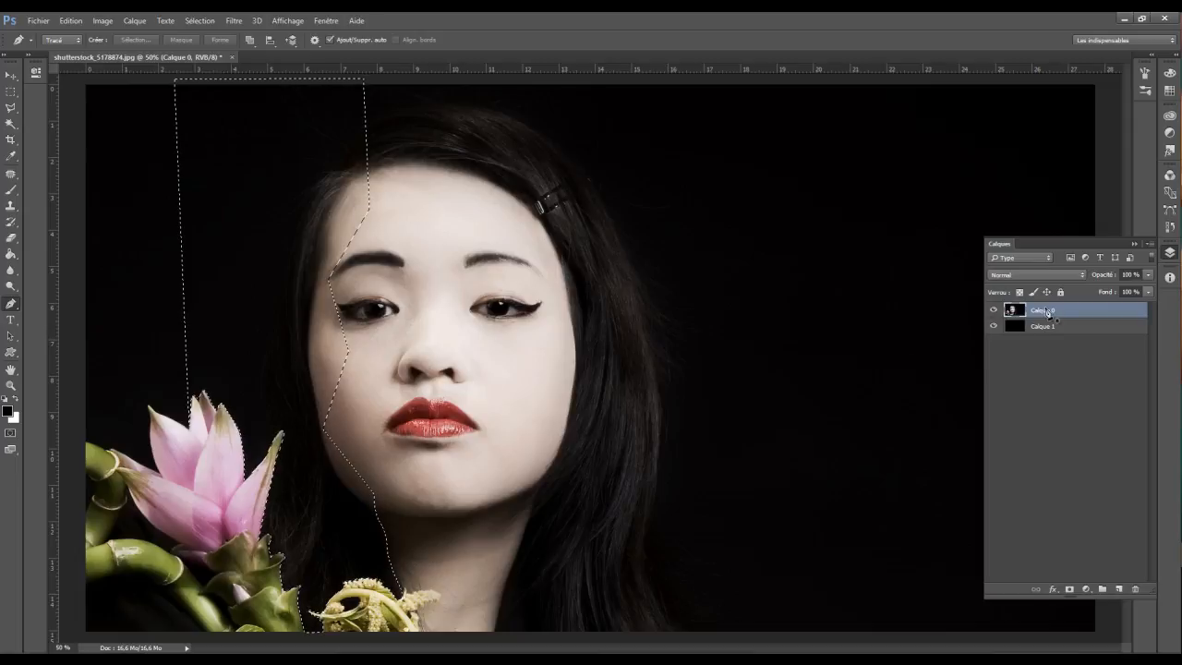
key(ctrl+shift+i)
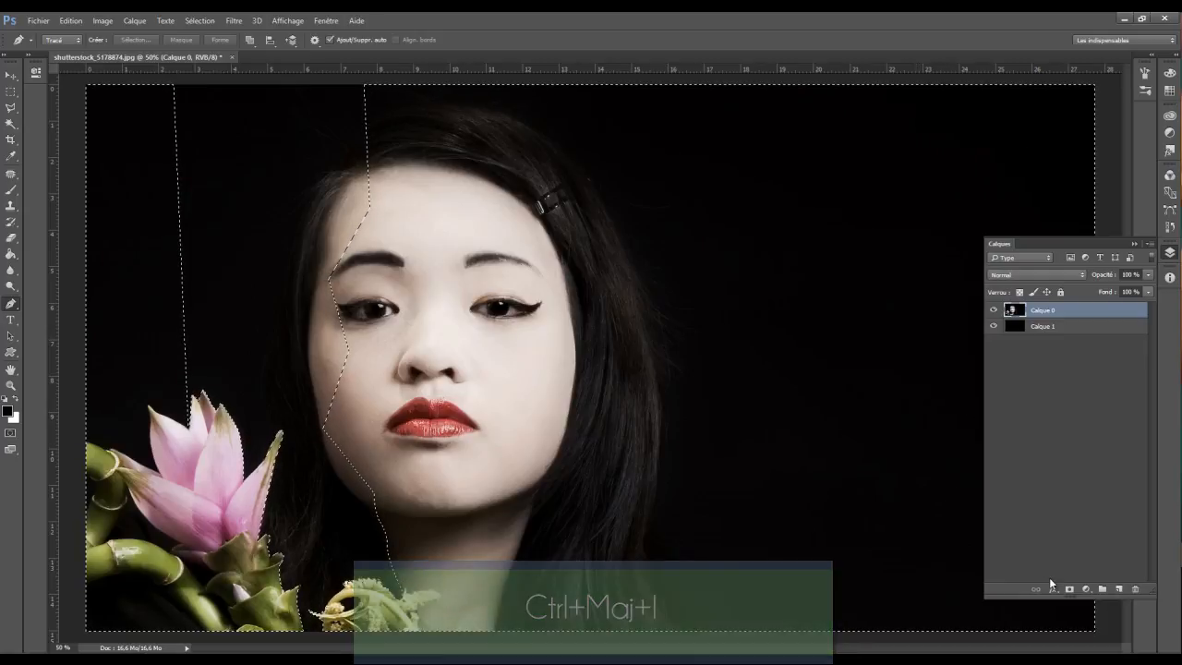
click(1069, 591)
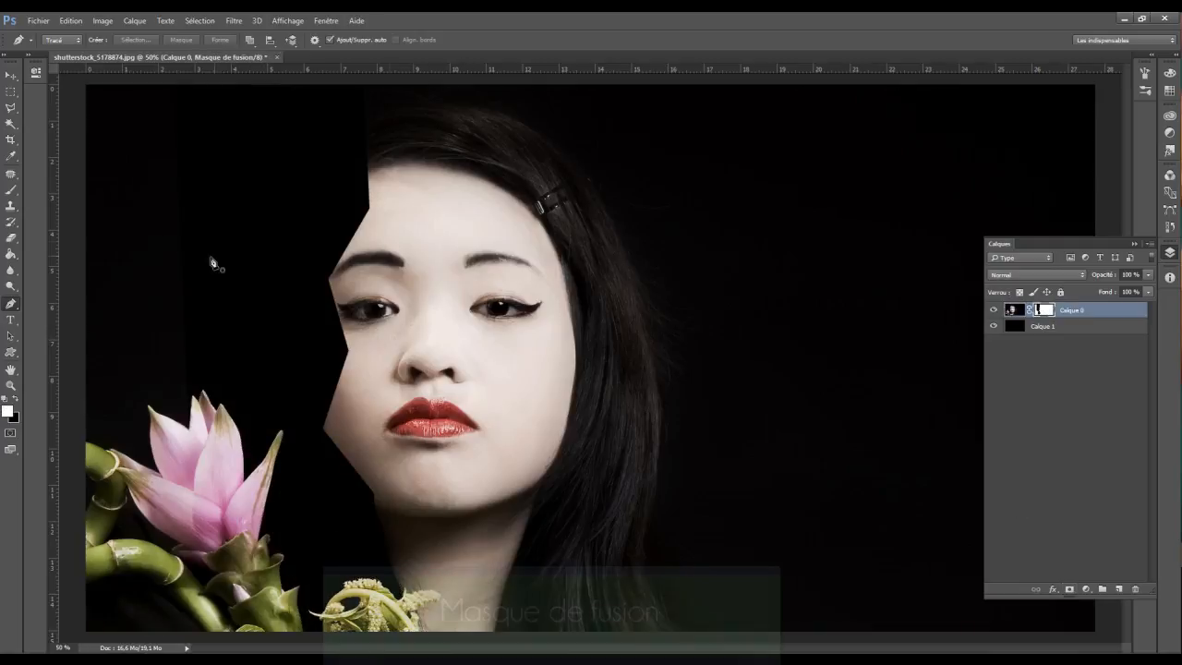
- Crop off the left side of the image, cutting through the pink flower
click(11, 140)
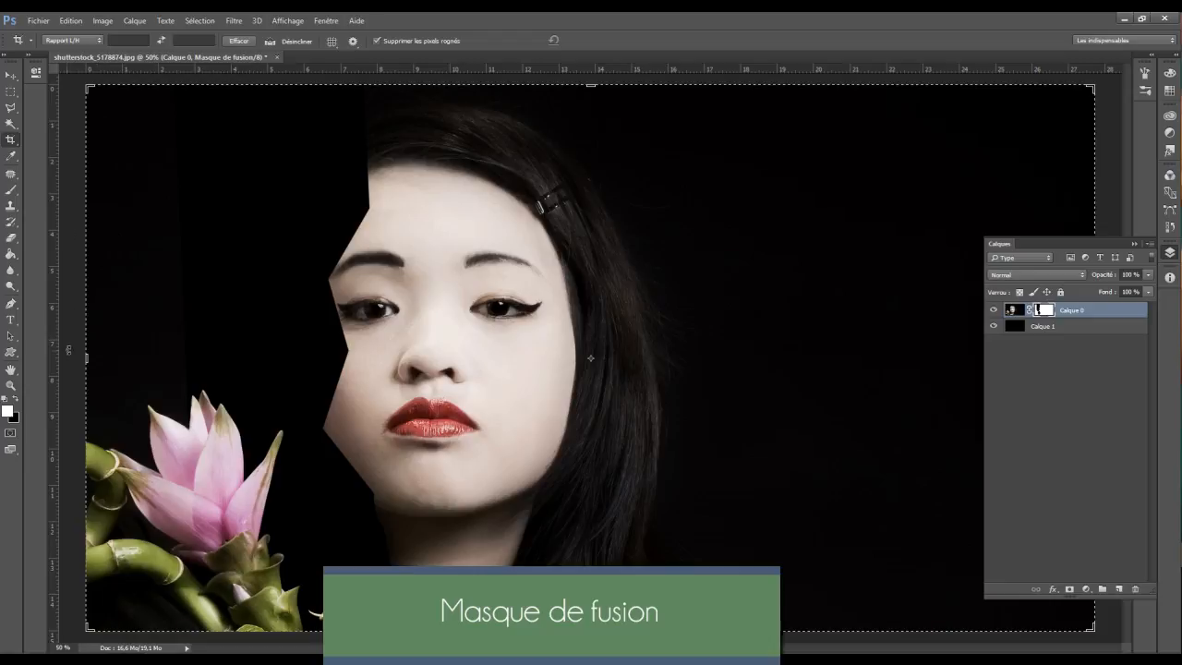
drag(87, 359, 144, 379)
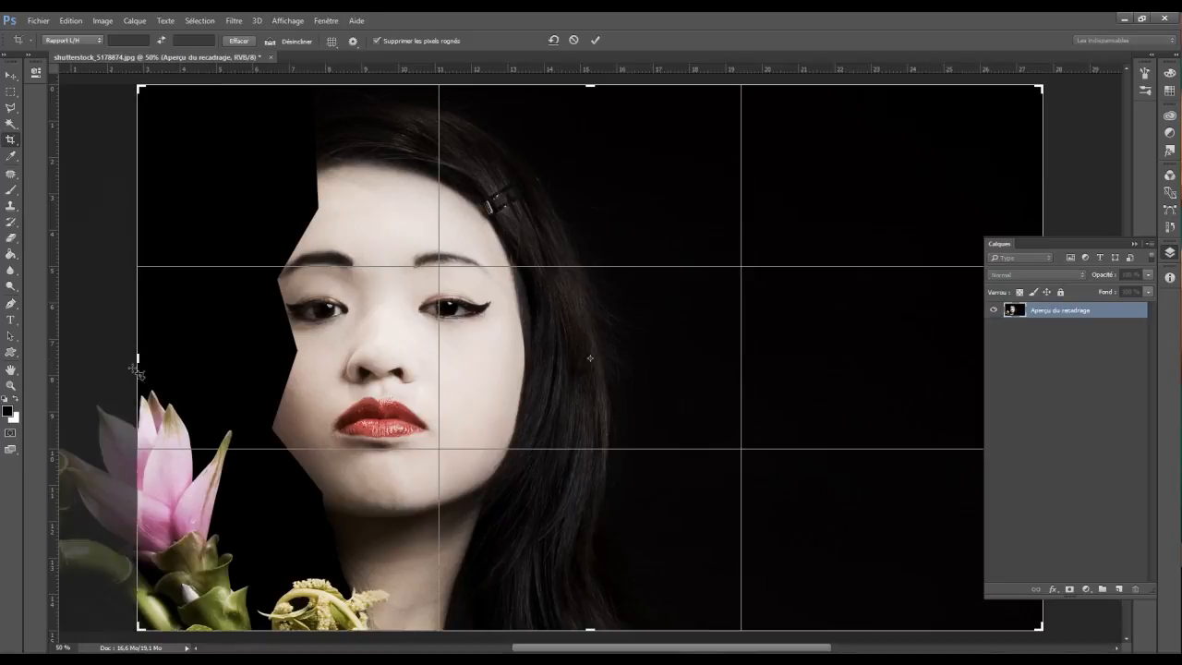
key(Return)
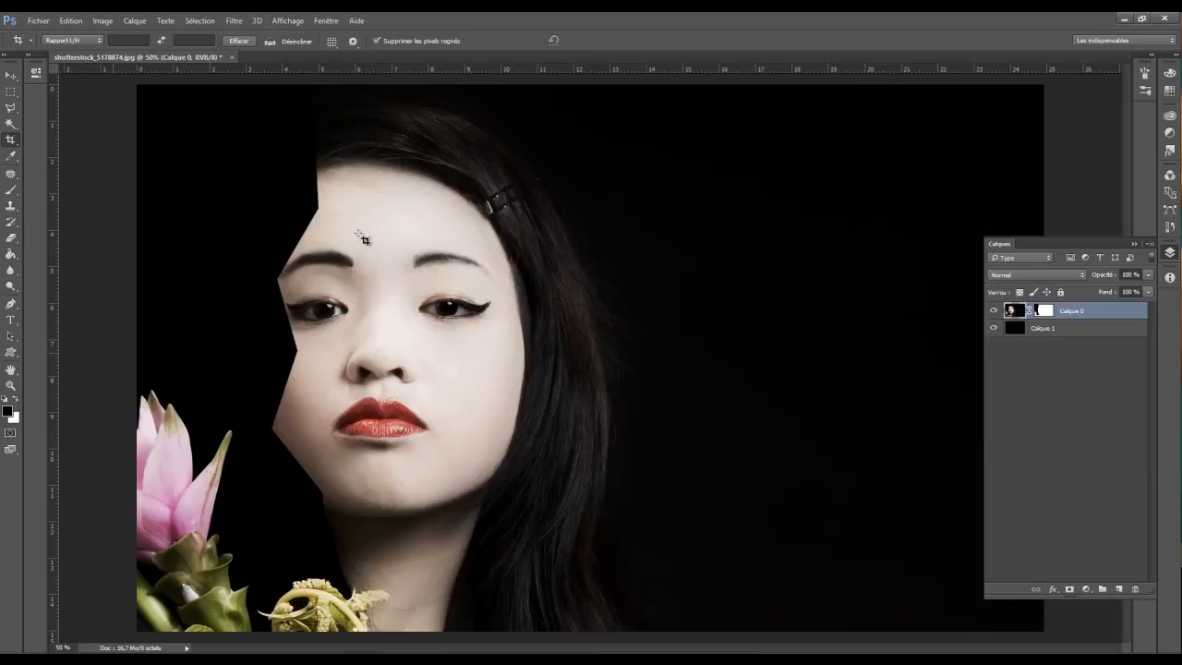
- Set up the Brush tool with a size of 1514 px and 0 % hardness
key(ctrl+minus)
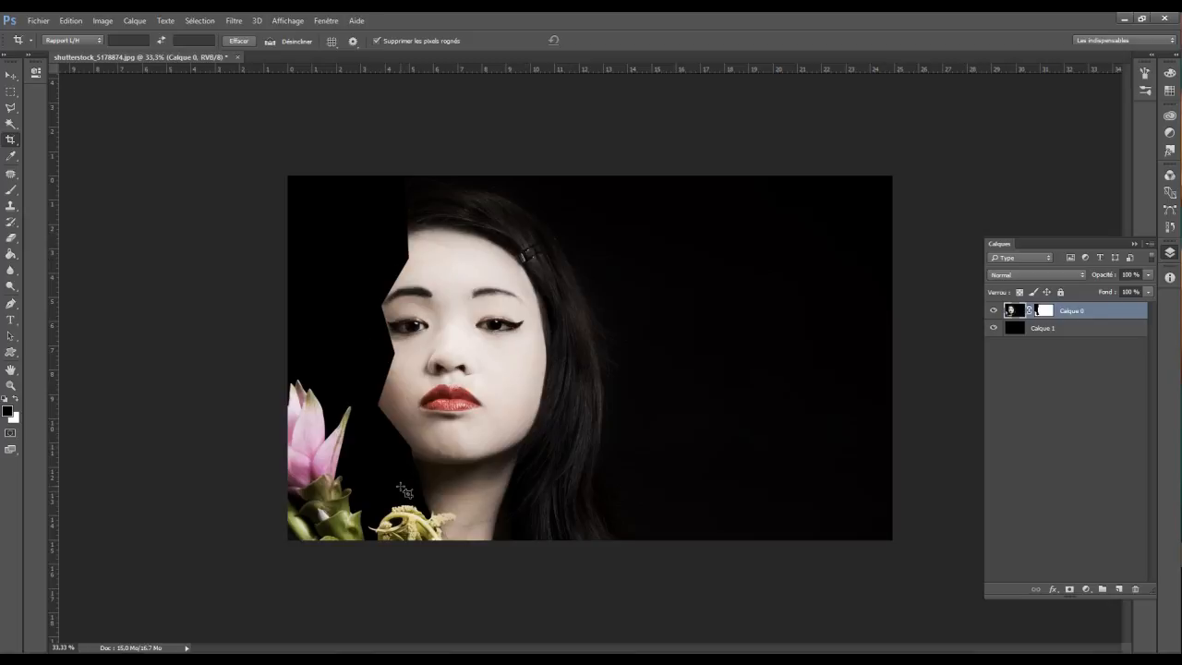
click(11, 239)
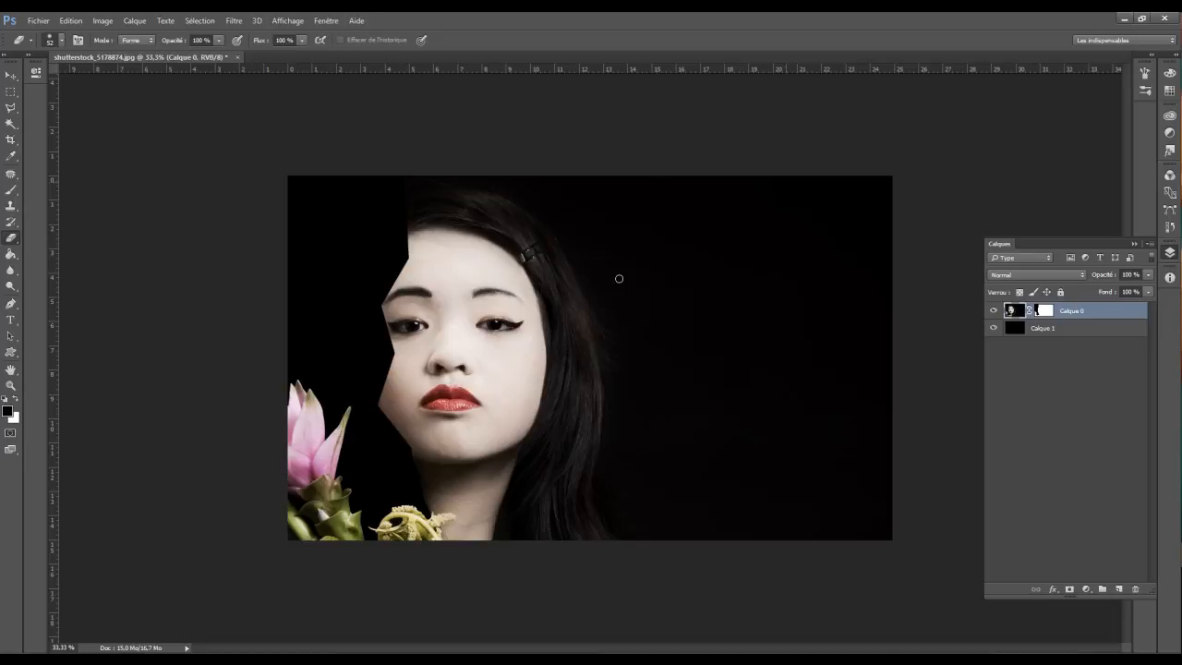
click(10, 191)
right_click(705, 286)
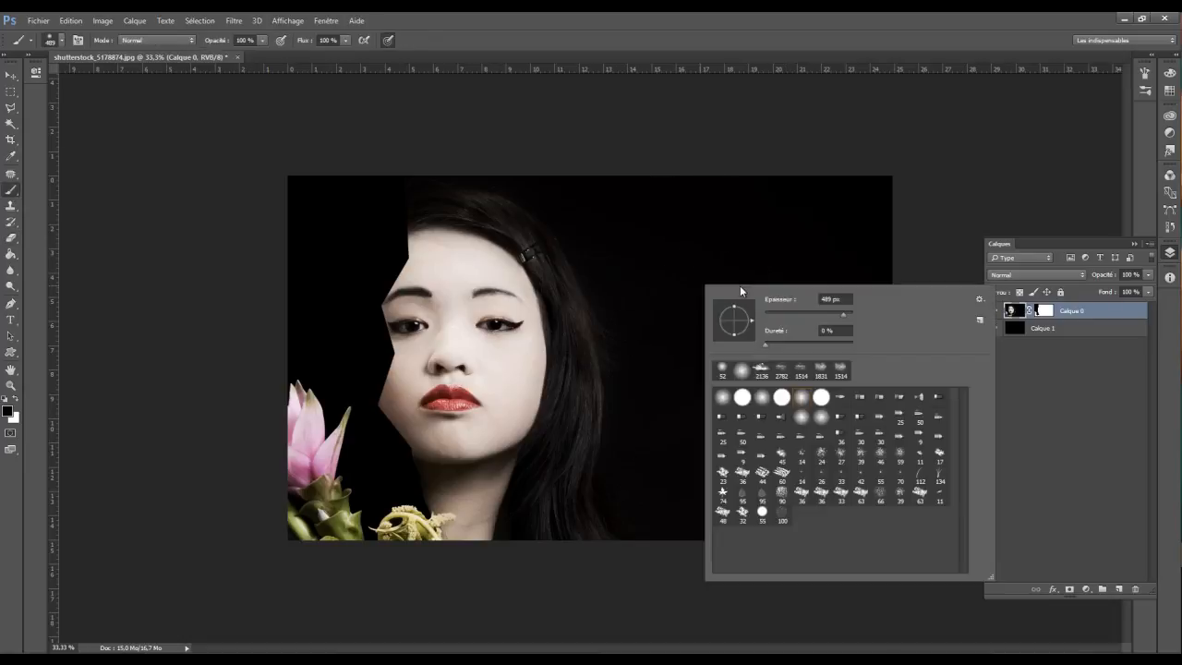
click(842, 312)
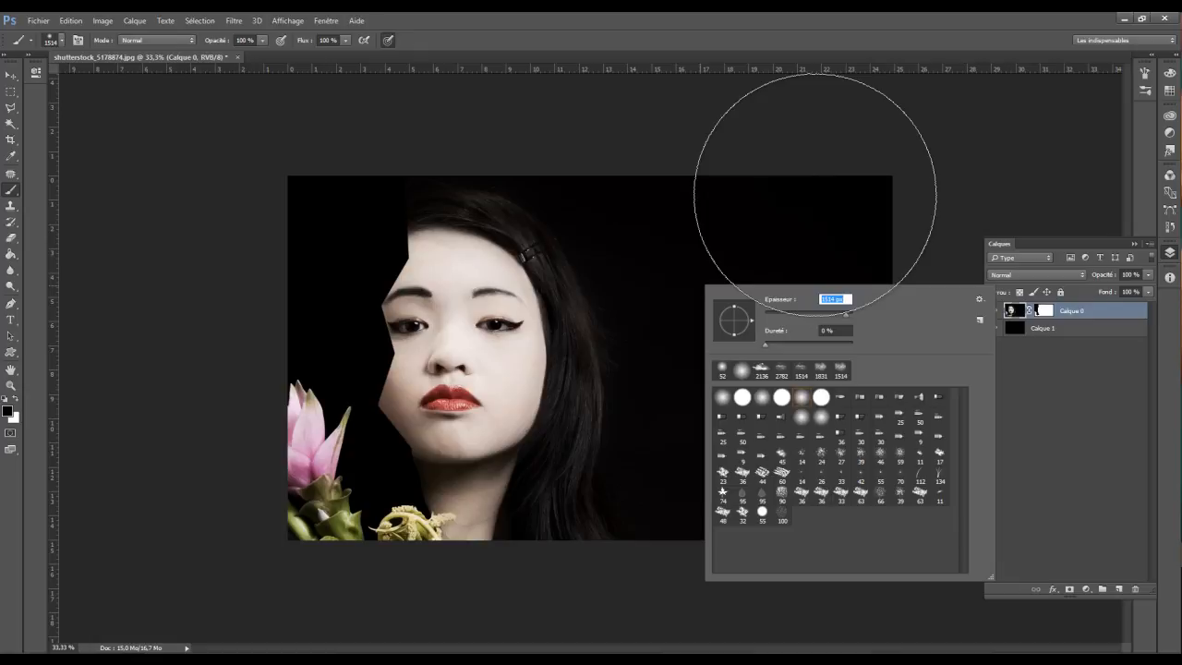
key(Return)
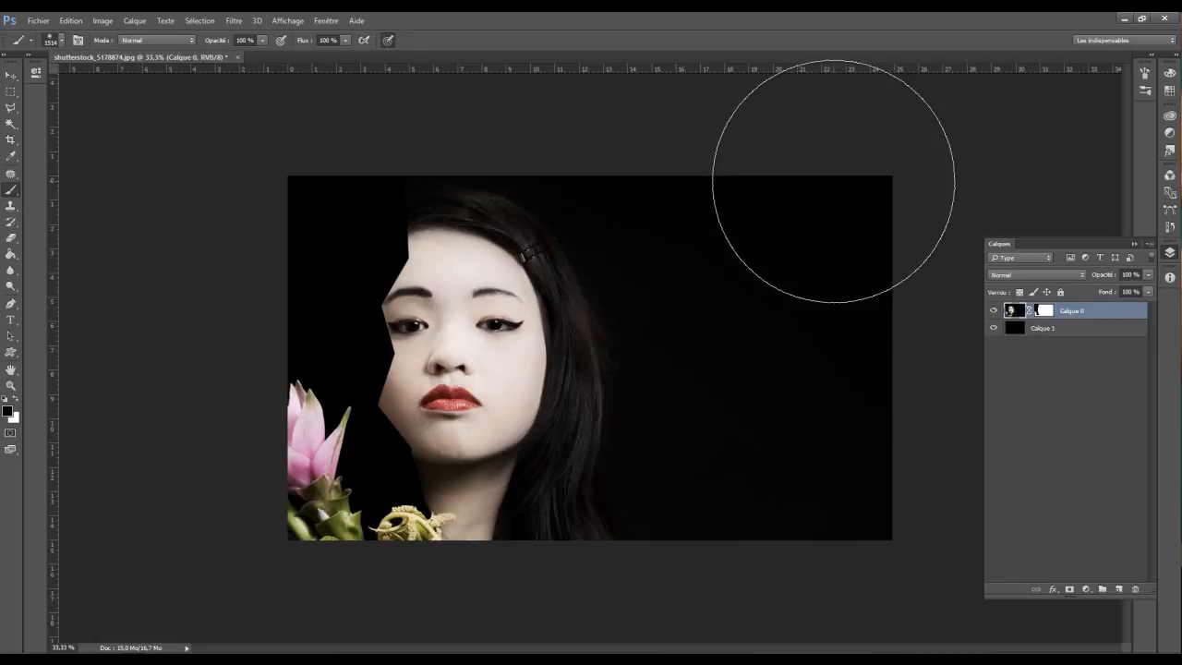
key(x)
drag(844, 475, 831, 168)
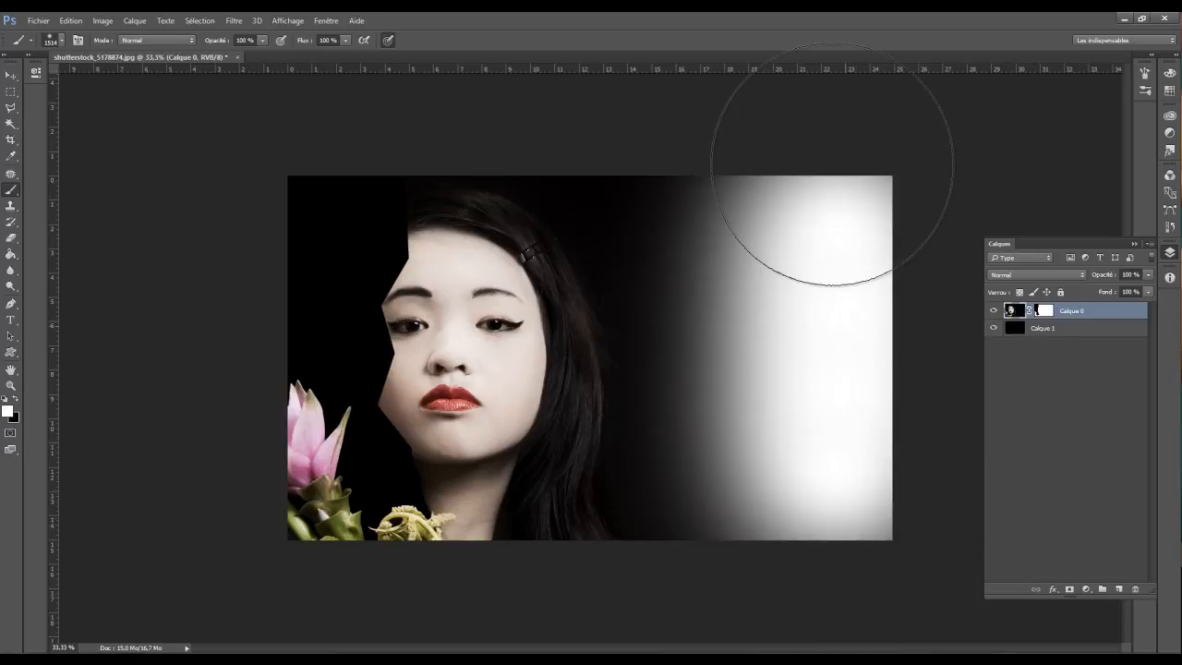
key(ctrl+z)
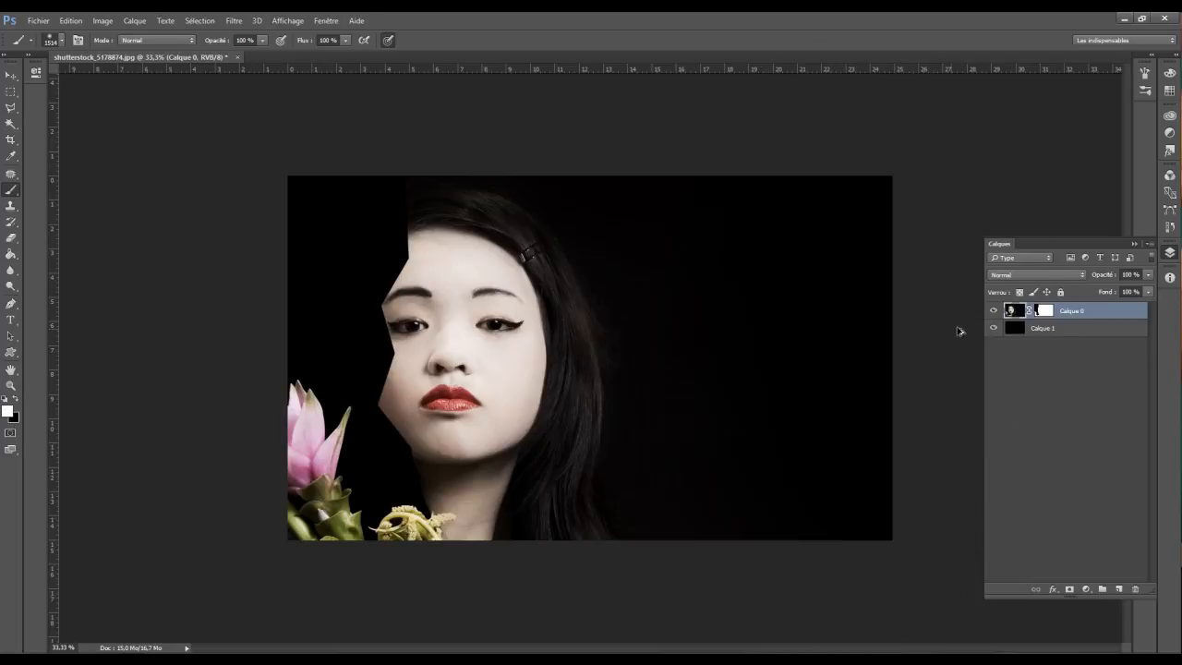
- Paint black on Calque 0's layer mask over the background at the image's right edge
click(1044, 311)
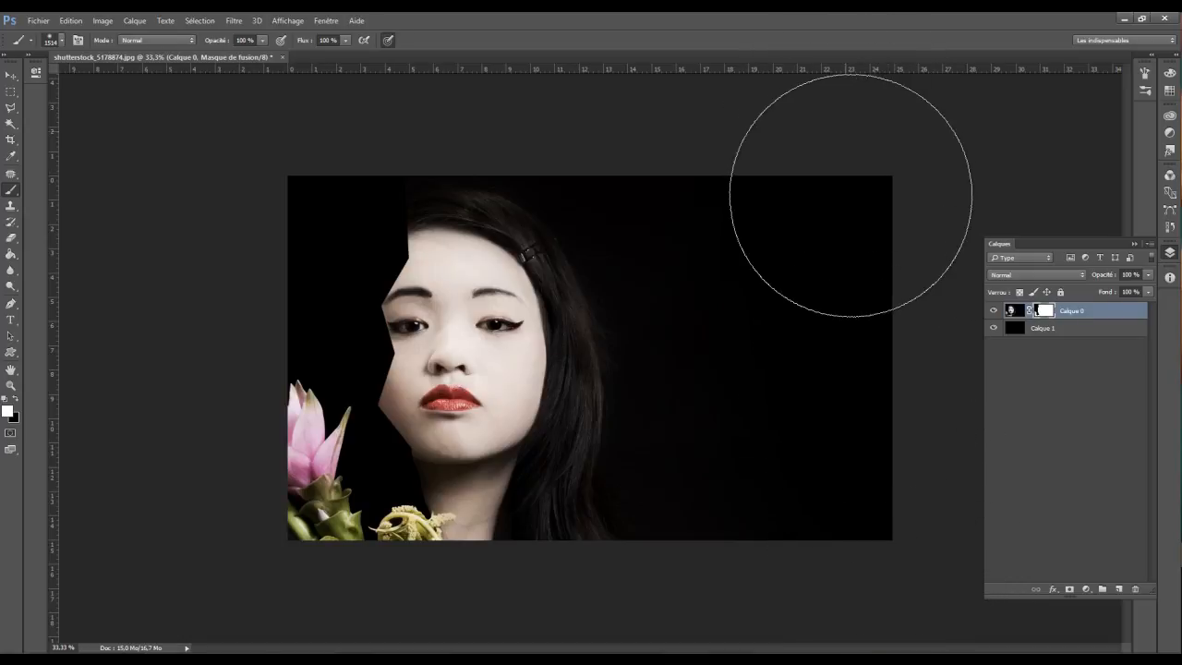
key(x)
mouse_move(841, 532)
mouse_down()
mouse_move(801, 144)
mouse_move(798, 529)
mouse_move(775, 552)
mouse_up()
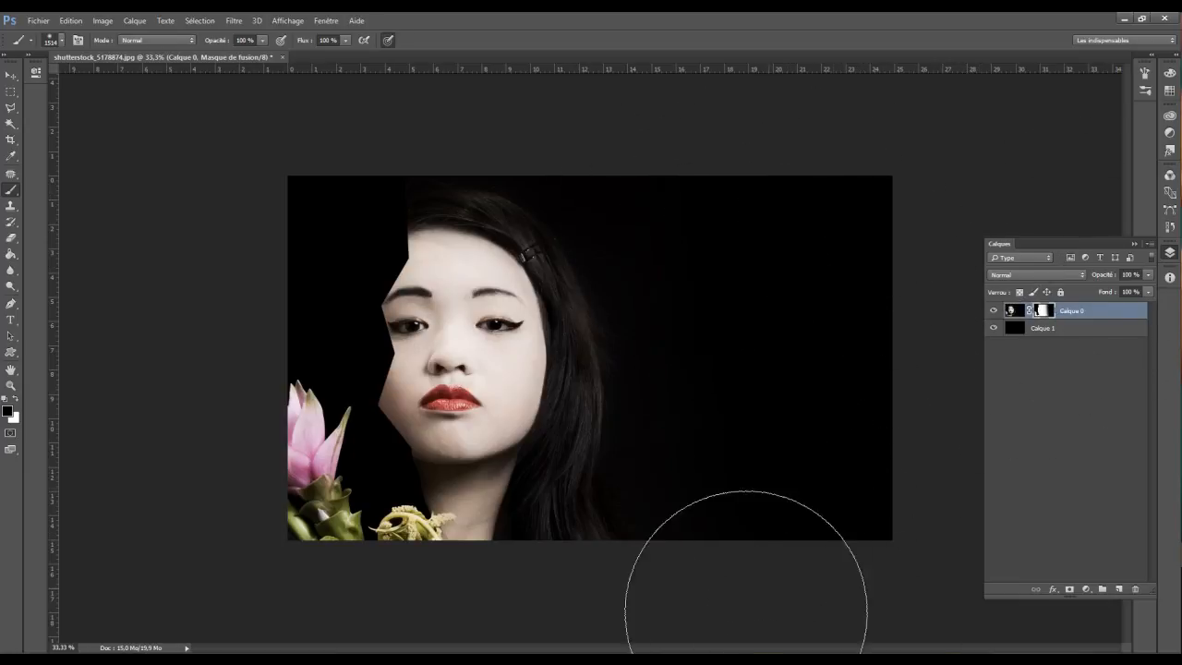
key(x)
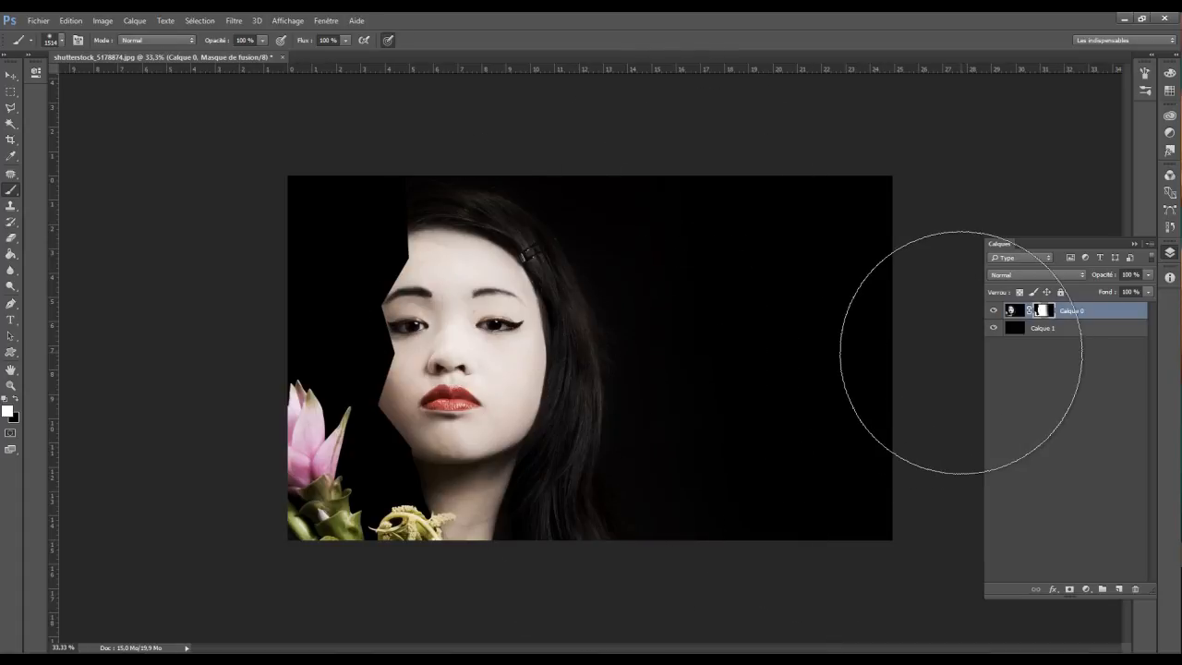
click(12, 92)
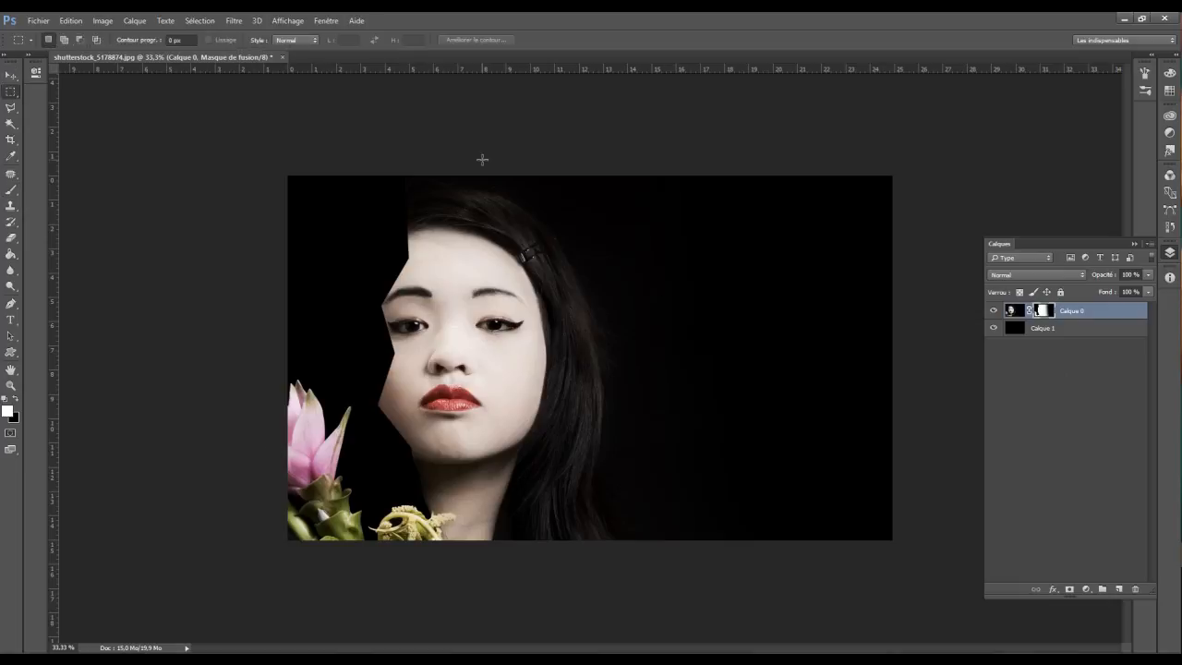
- Start saving the document under a new name in OneDrive Entreprise > tuto en cours > portrait abstrait
key(ctrl+alt+s)
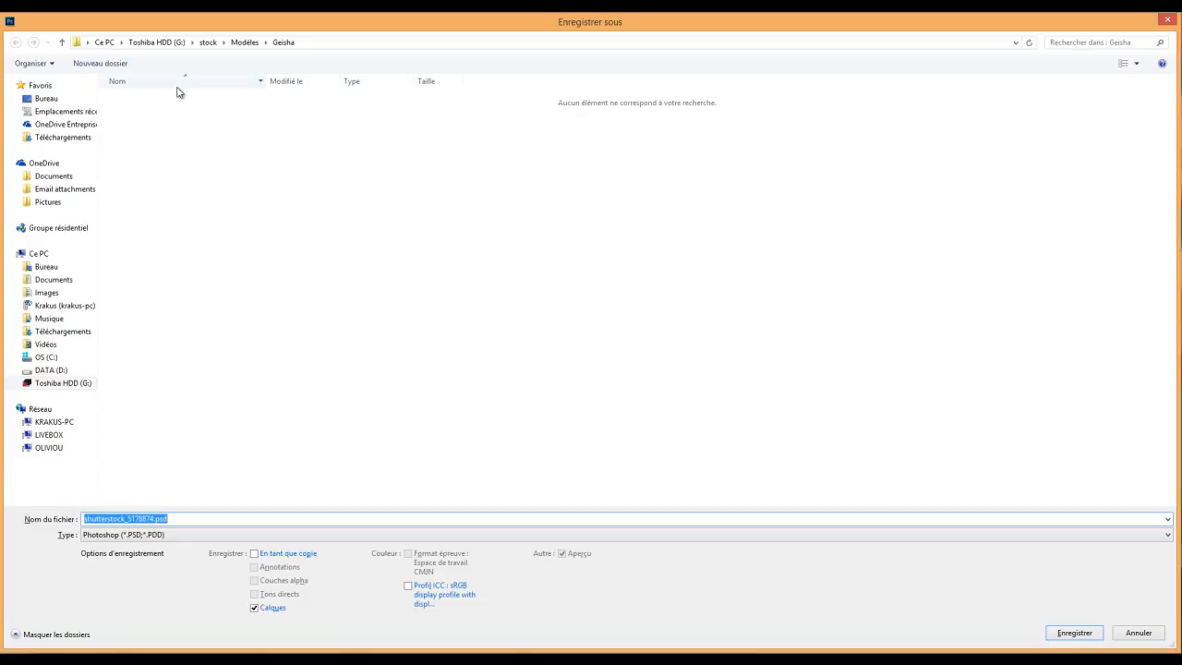
click(72, 126)
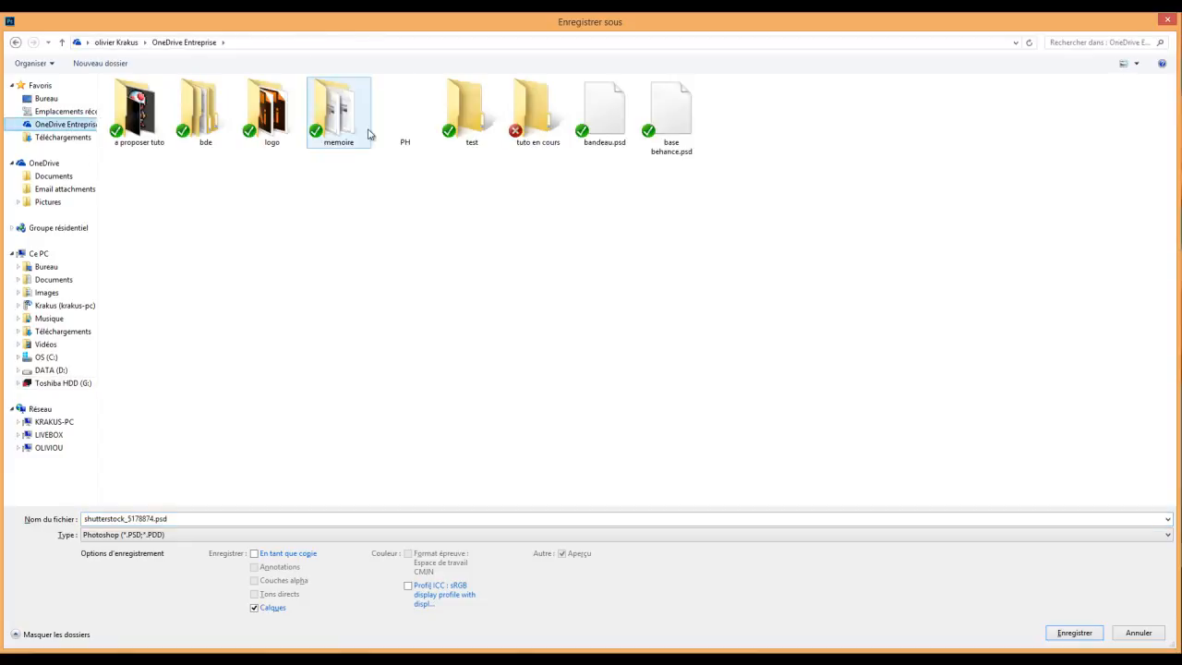
double_click(519, 109)
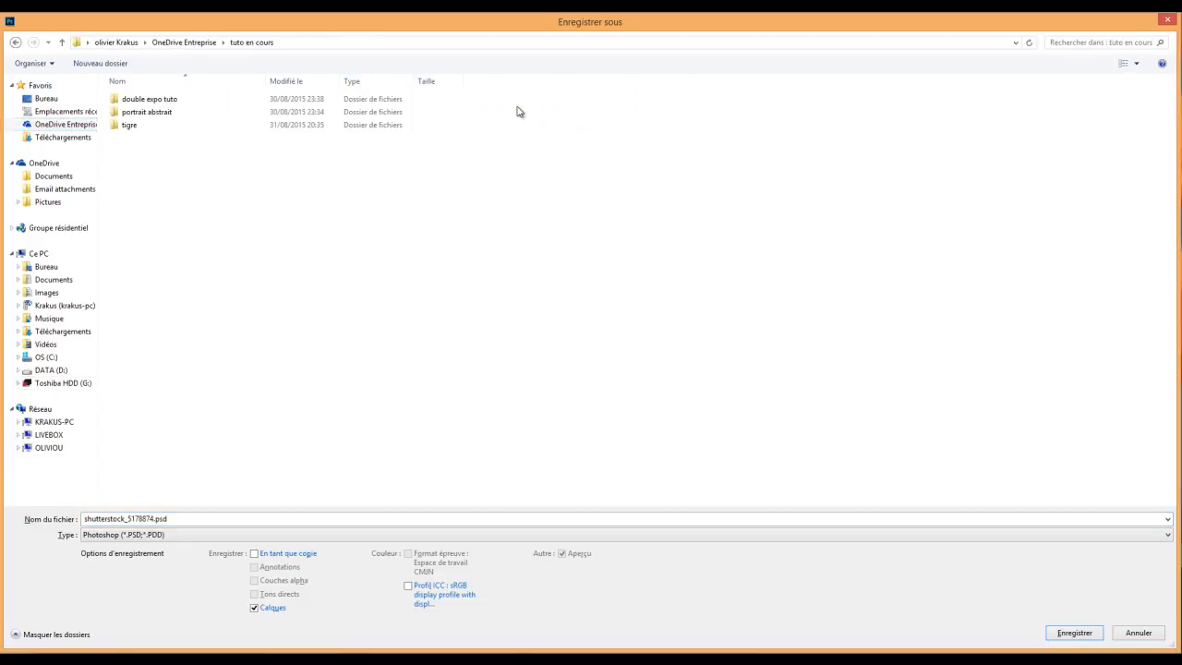
double_click(130, 101)
click(14, 44)
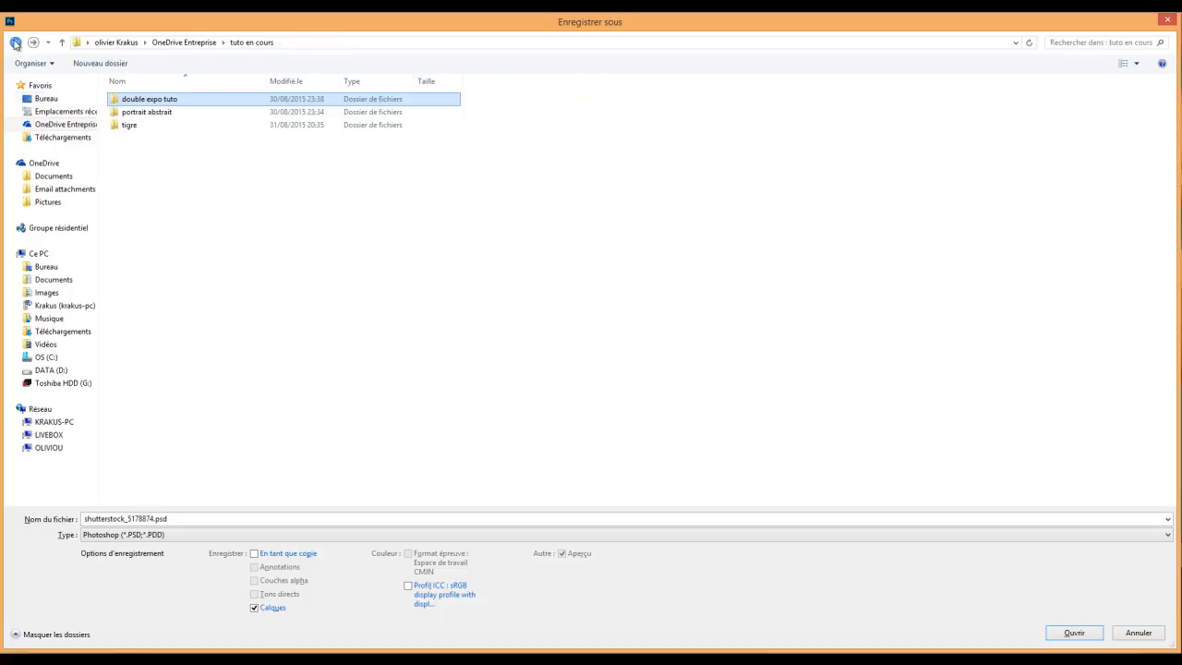
click(143, 114)
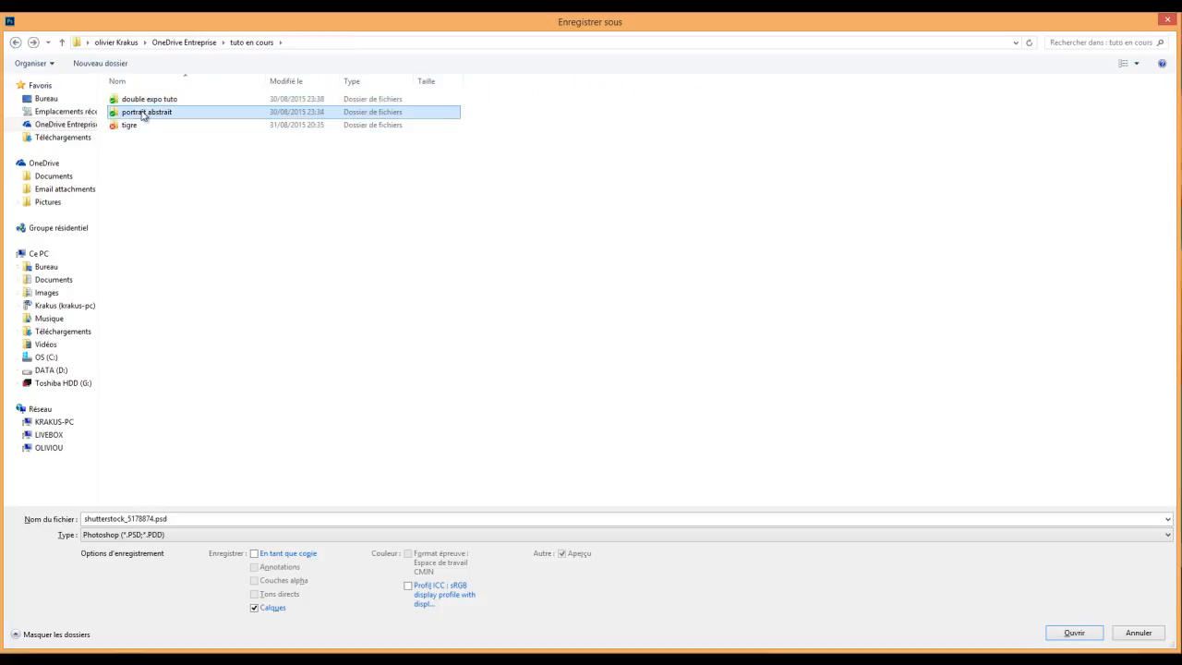
double_click(143, 115)
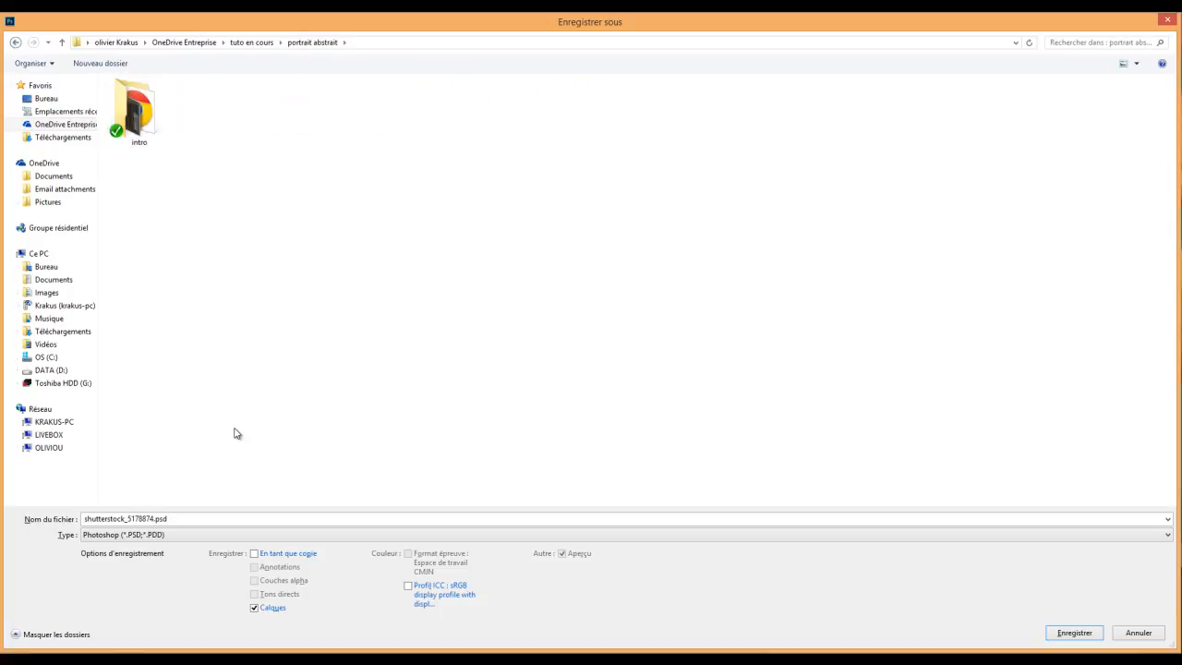
- Save the document as test in Photoshop format with maximised compatibility
double_click(228, 519)
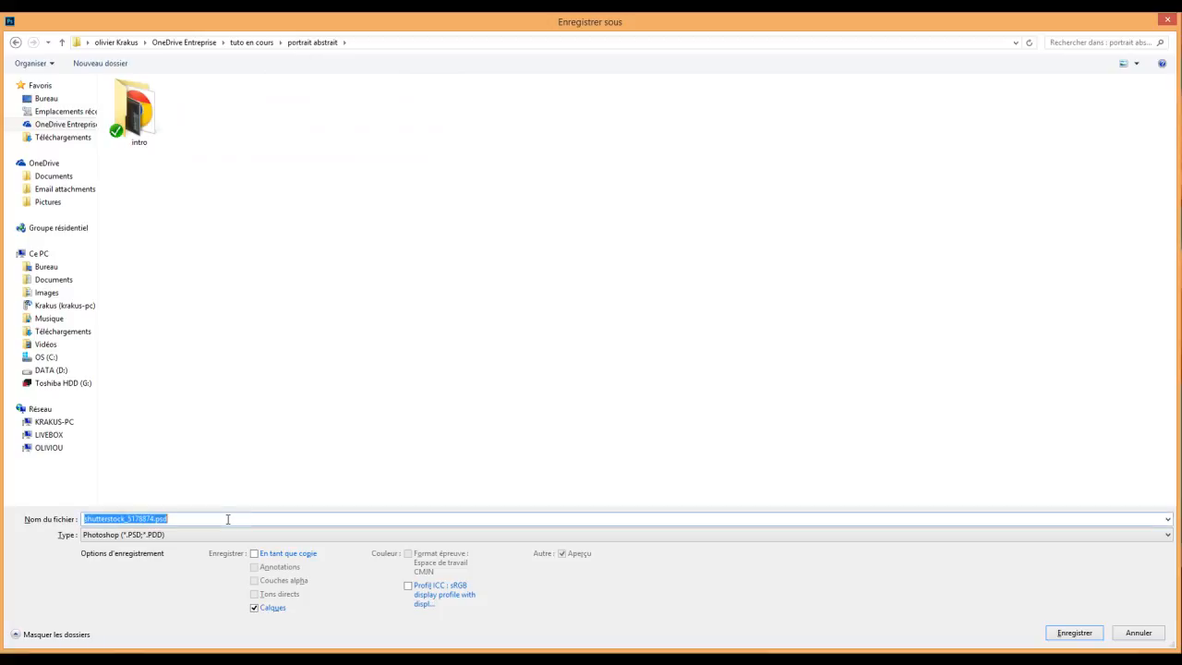
text(te)
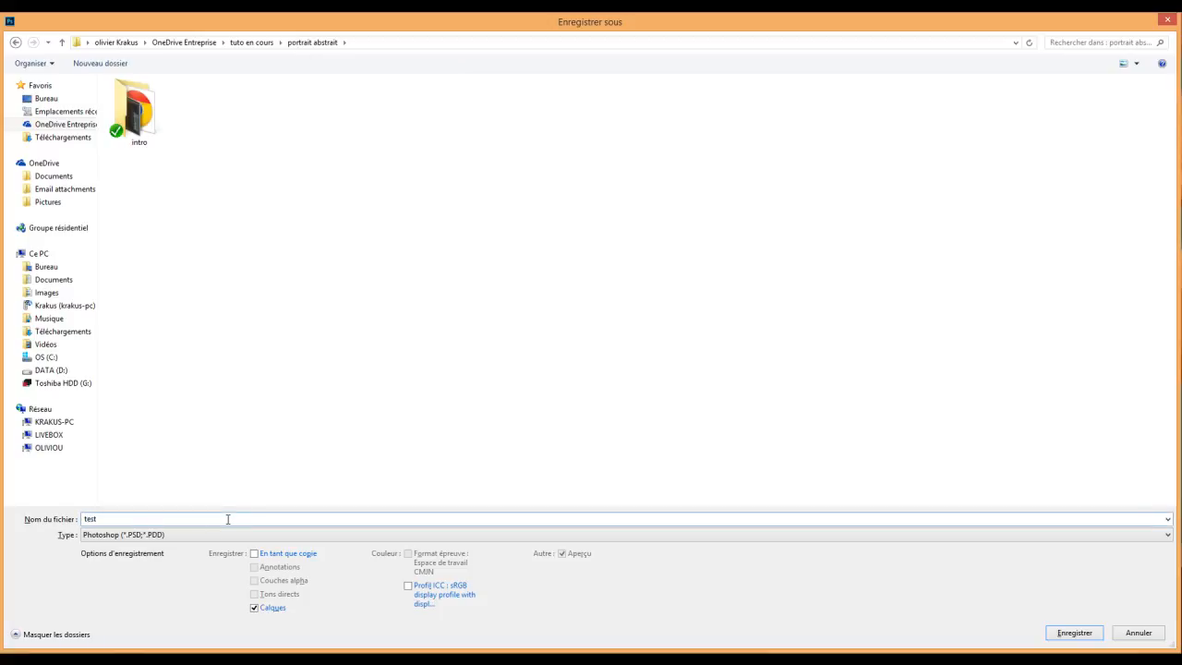
text(st)
key(Return)
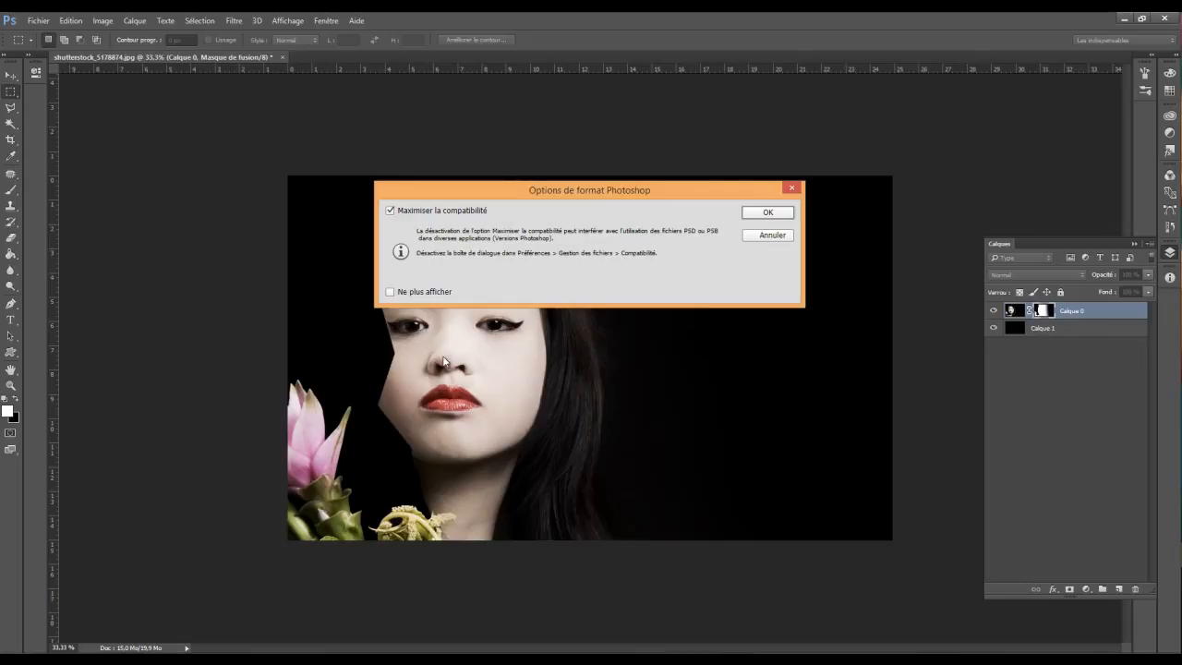
click(764, 218)
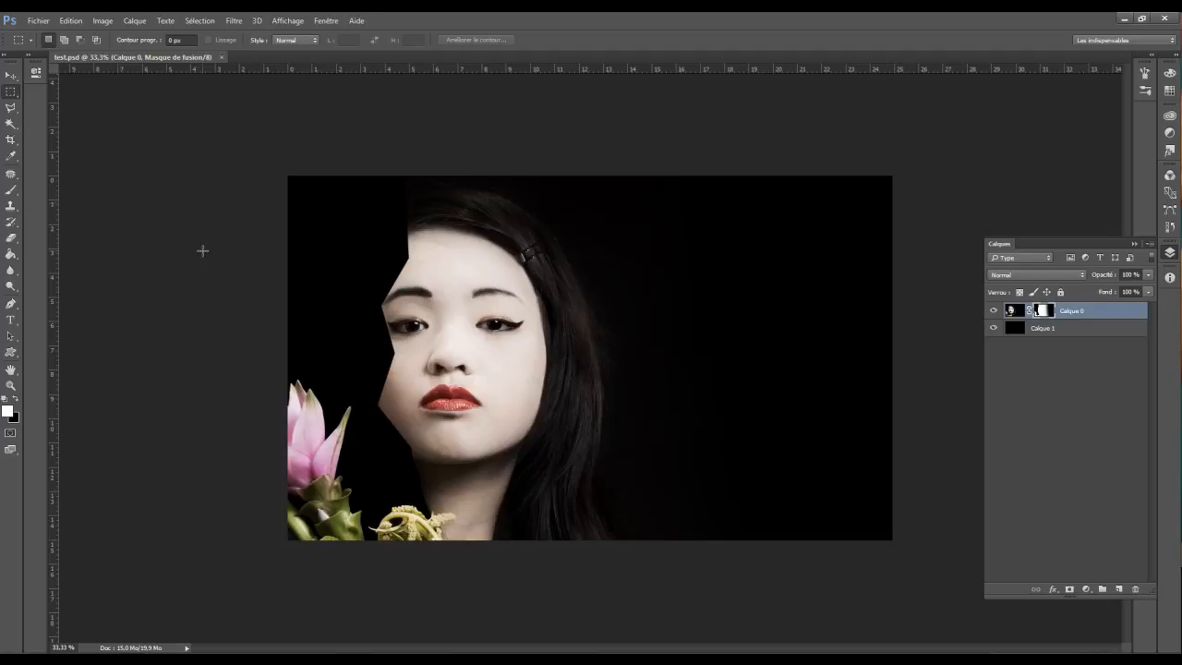
- Duplicate the masked portrait layer Calque 0
key(ctrl+plus)
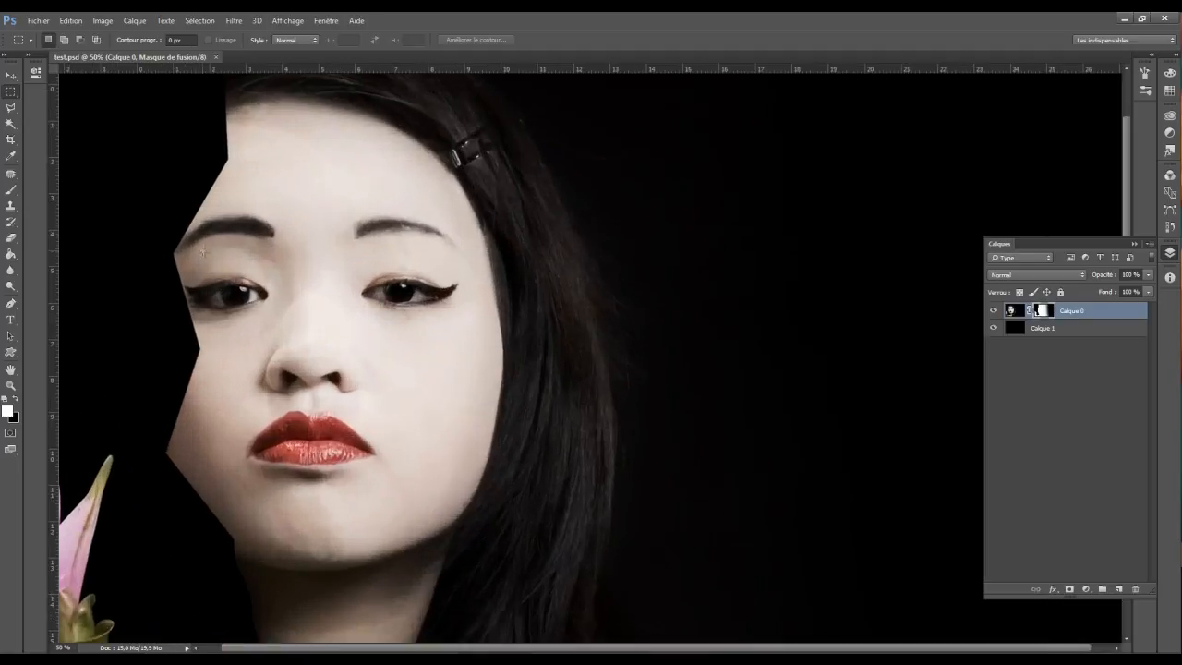
key(ctrl+plus)
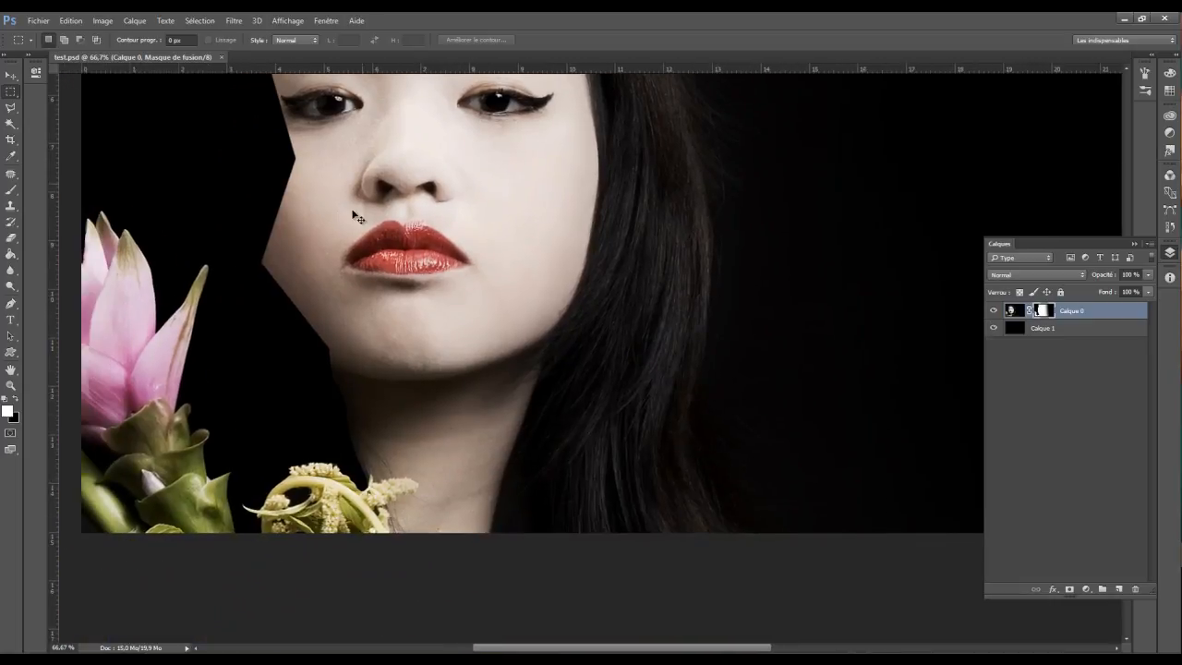
key(ctrl+plus)
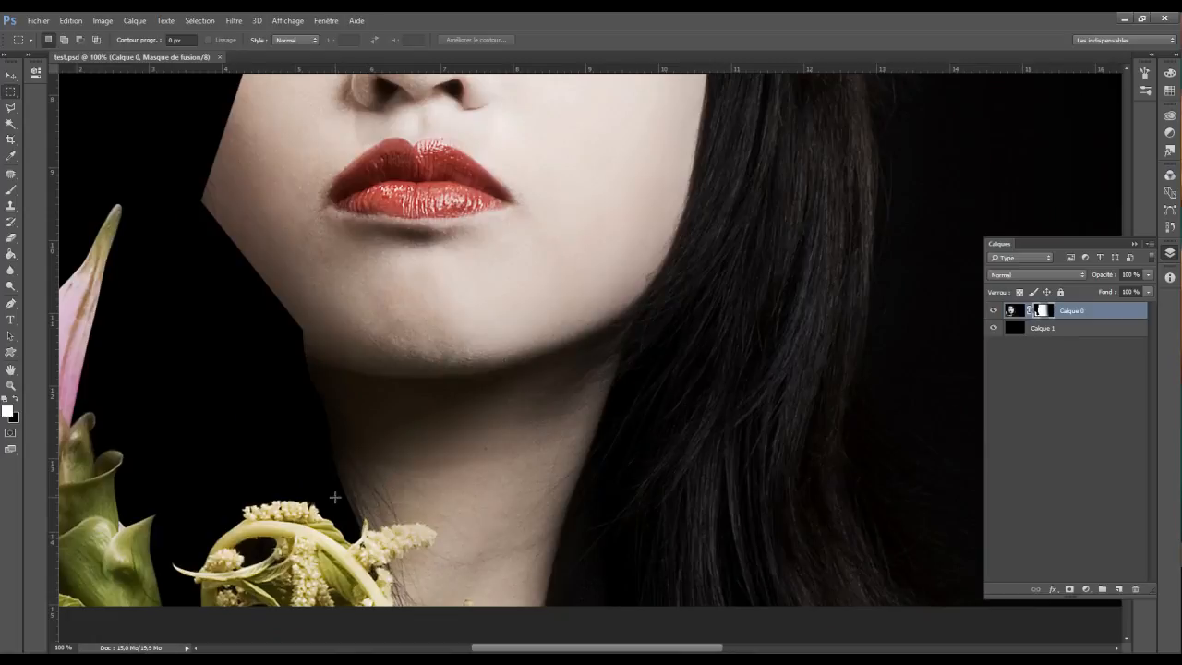
click(1011, 312)
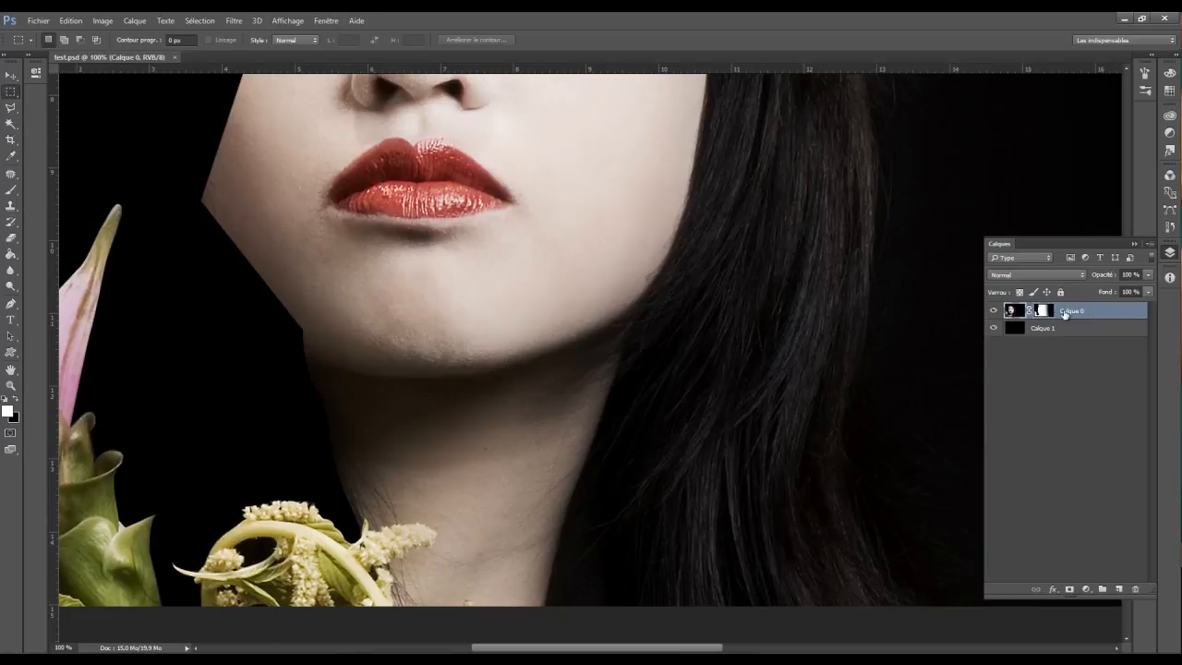
key(ctrl+j)
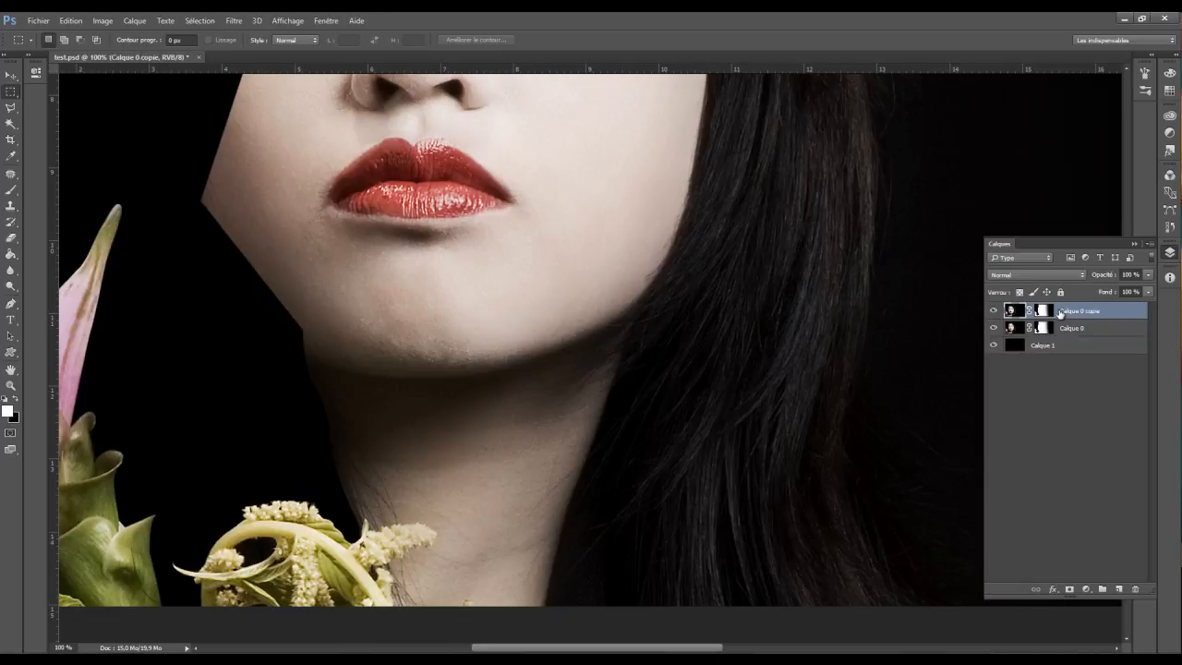
- Hide the original Calque 0 layer and rename it base
click(994, 328)
click(1068, 330)
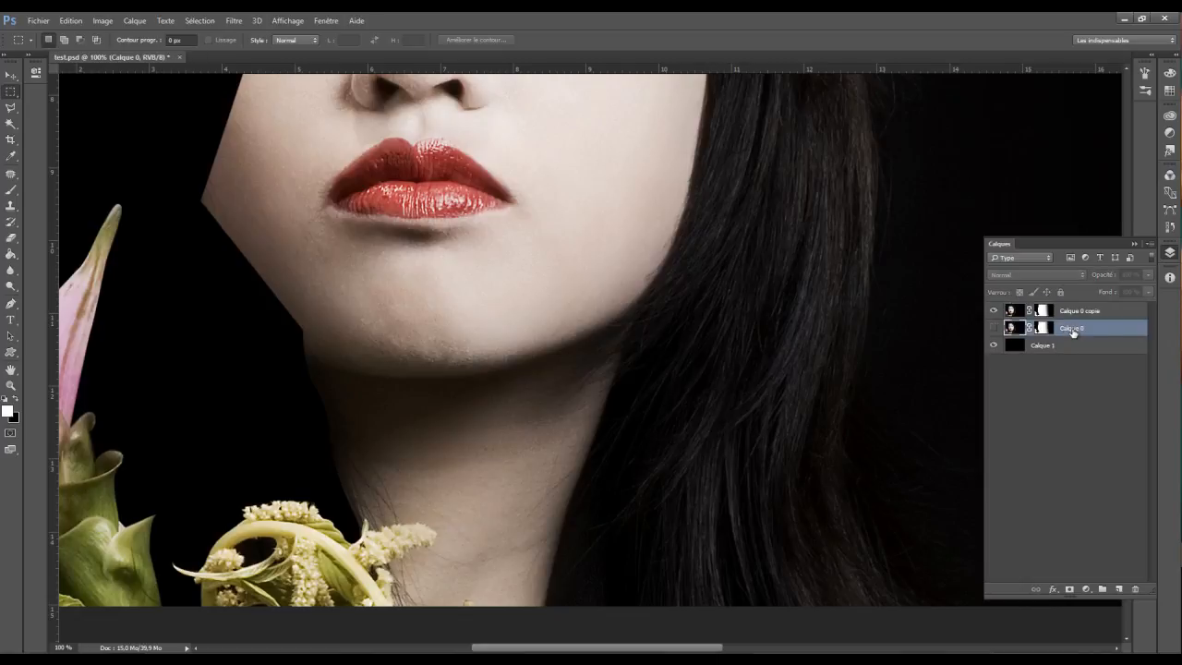
double_click(1072, 330)
text(Base)
click(1073, 384)
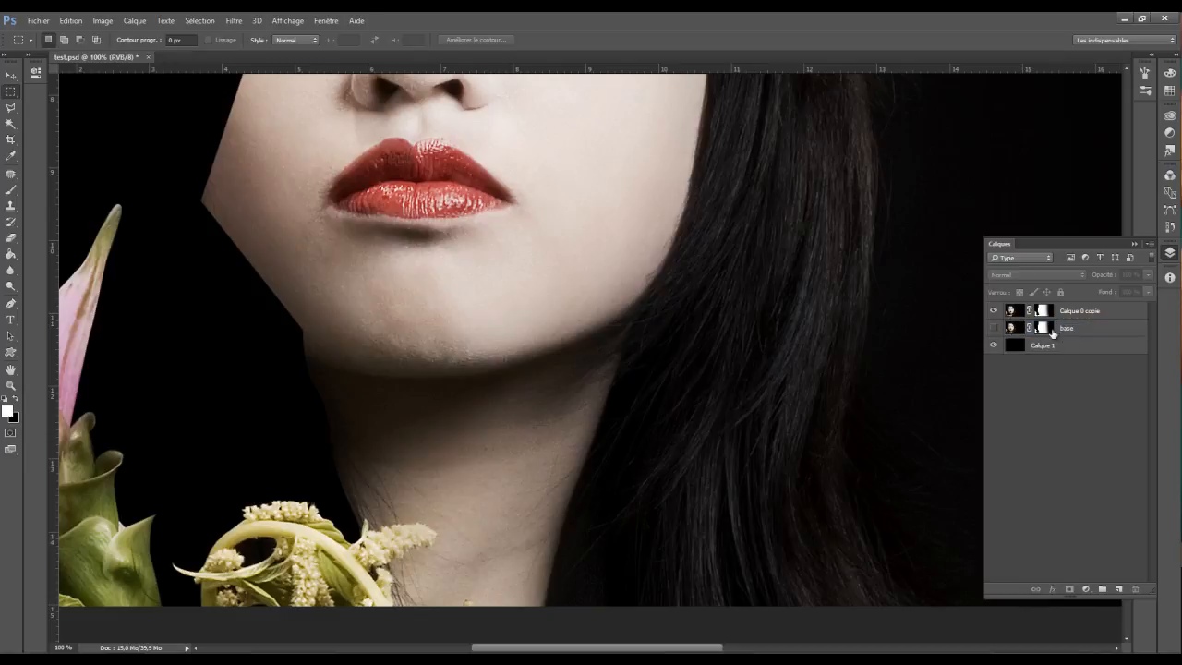
click(994, 328)
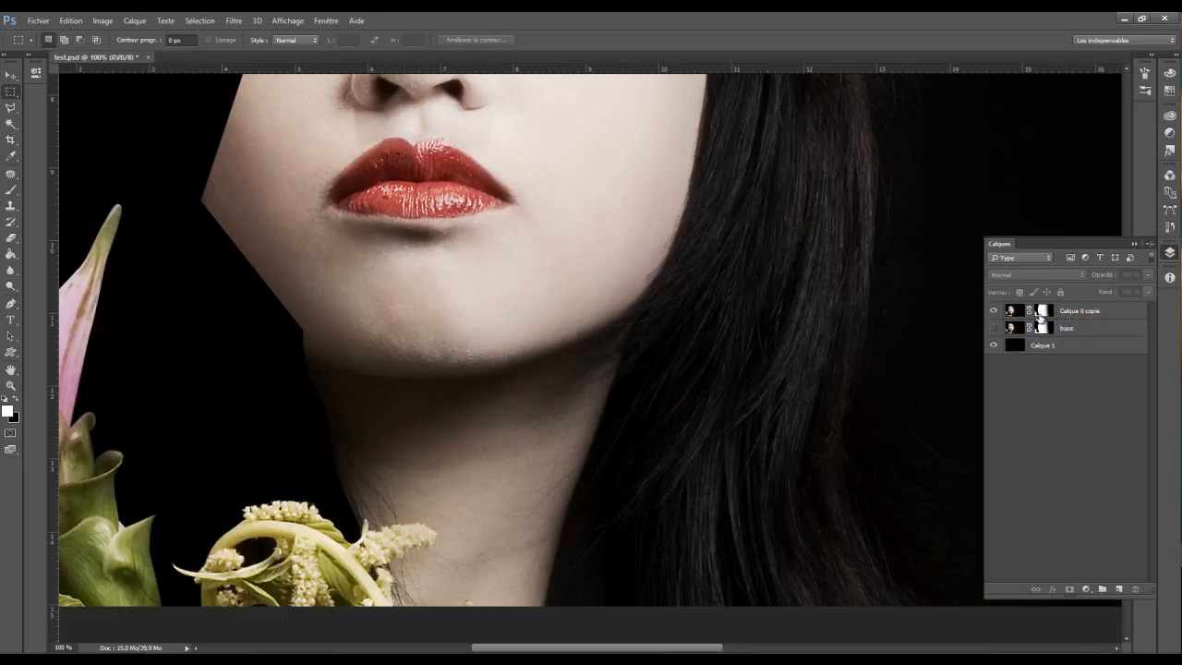
- Set up the Clone Stamp tool at 52 px for retouching the Calque 0 copie layer
click(1075, 314)
click(11, 207)
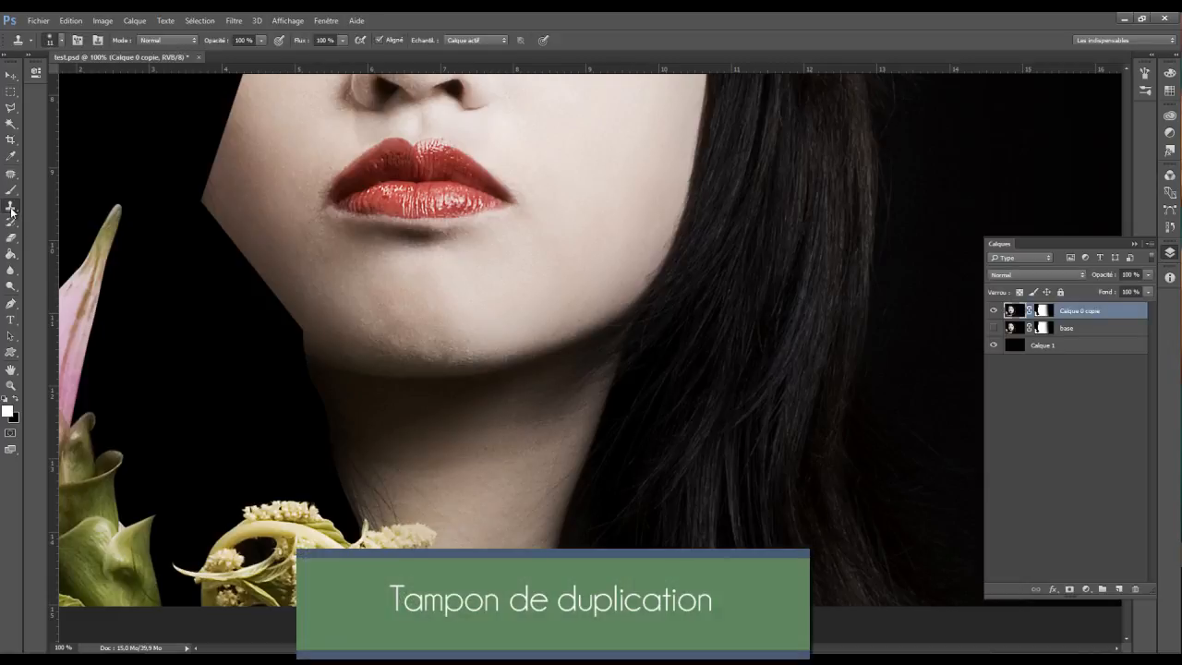
right_click(431, 444)
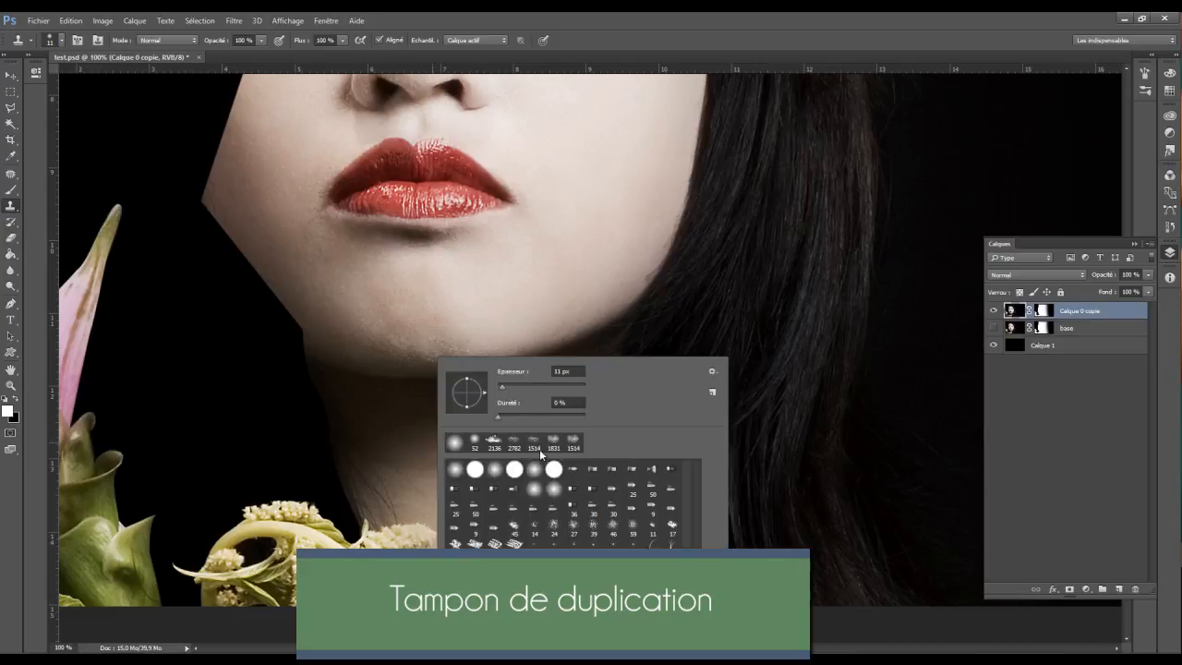
drag(512, 391, 520, 390)
key(alt)
click(424, 456)
click(576, 267)
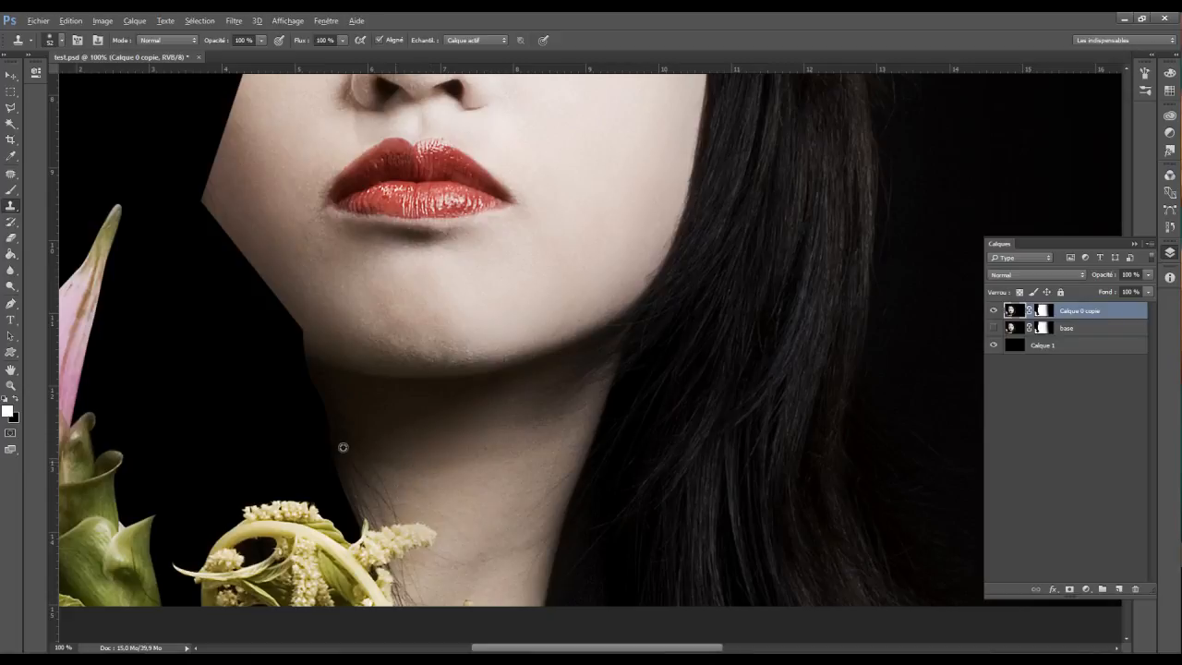
- Clone clean neck skin over the stray hairs just above the yellow flower
alt+click(430, 471)
drag(418, 490, 381, 453)
alt+click(401, 487)
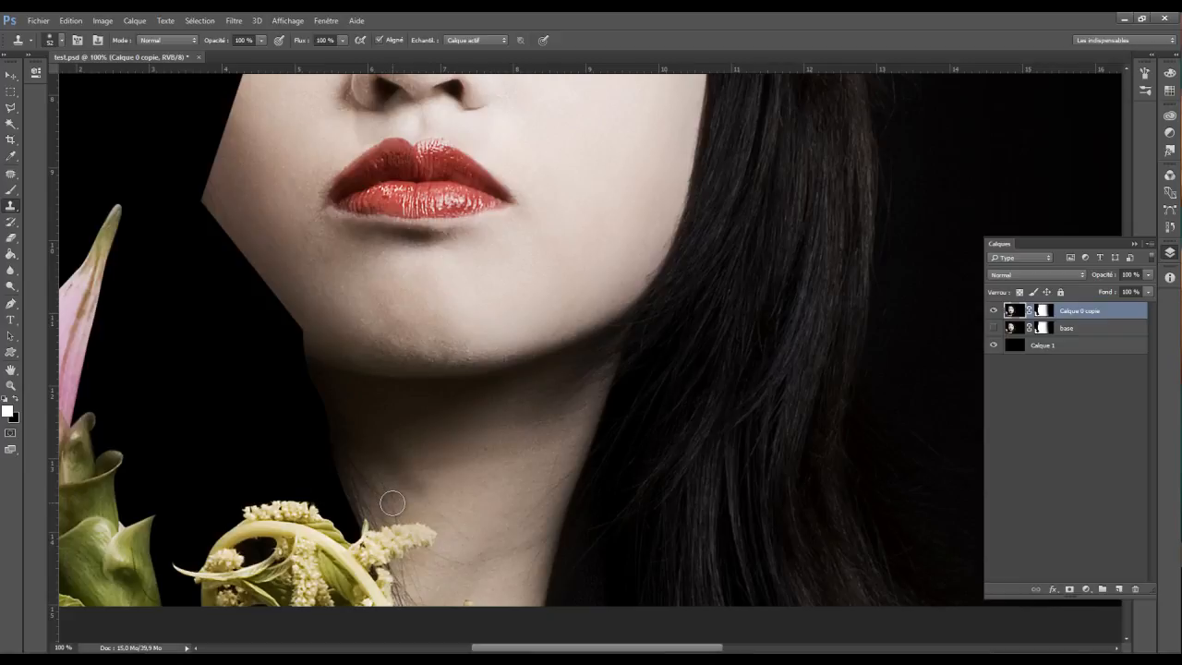
- Clone shadowed skin over the stray hairs along the neck's left edge below the jaw
alt+click(359, 414)
mouse_move(349, 441)
mouse_down()
mouse_move(350, 407)
mouse_move(365, 427)
mouse_move(360, 407)
mouse_move(342, 451)
mouse_up()
alt+click(351, 407)
alt+click(354, 439)
alt+click(361, 432)
click(364, 457)
drag(375, 472, 394, 473)
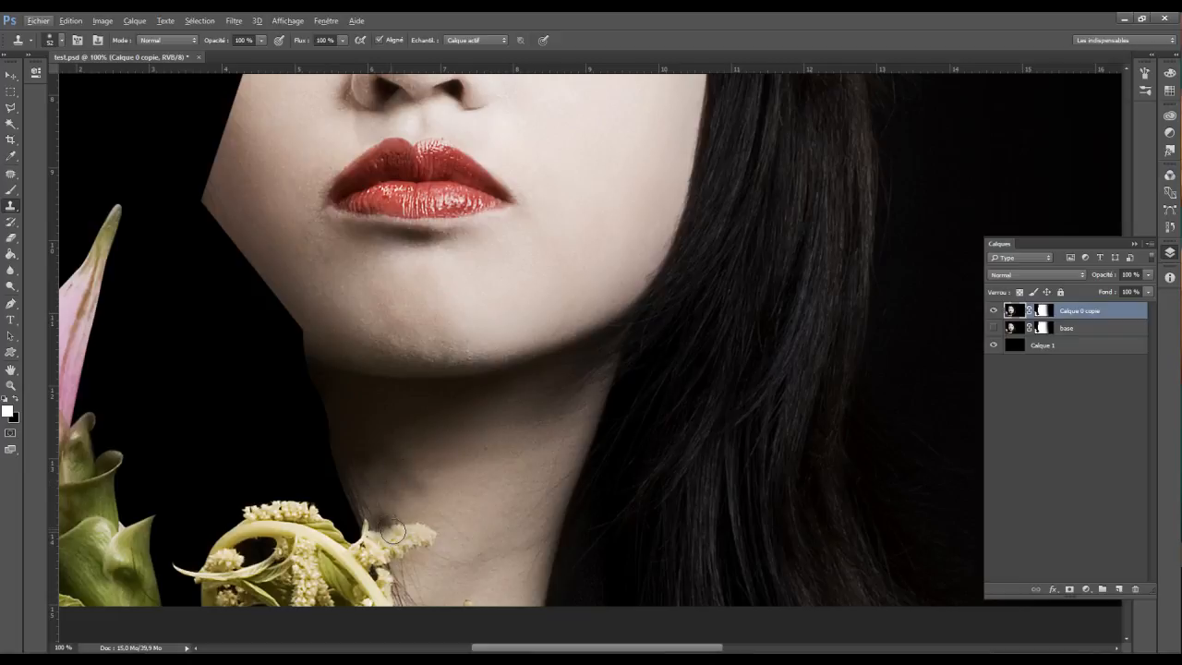
- Clone clean skin over the remaining stray hairs around the yellow flower's tip at the base of the neck
alt+click(431, 590)
mouse_move(416, 596)
mouse_down()
mouse_move(412, 567)
mouse_move(418, 594)
mouse_move(397, 593)
mouse_move(403, 570)
mouse_move(414, 595)
mouse_up()
alt+click(428, 580)
alt+click(427, 590)
alt+click(410, 595)
alt+click(403, 500)
click(398, 529)
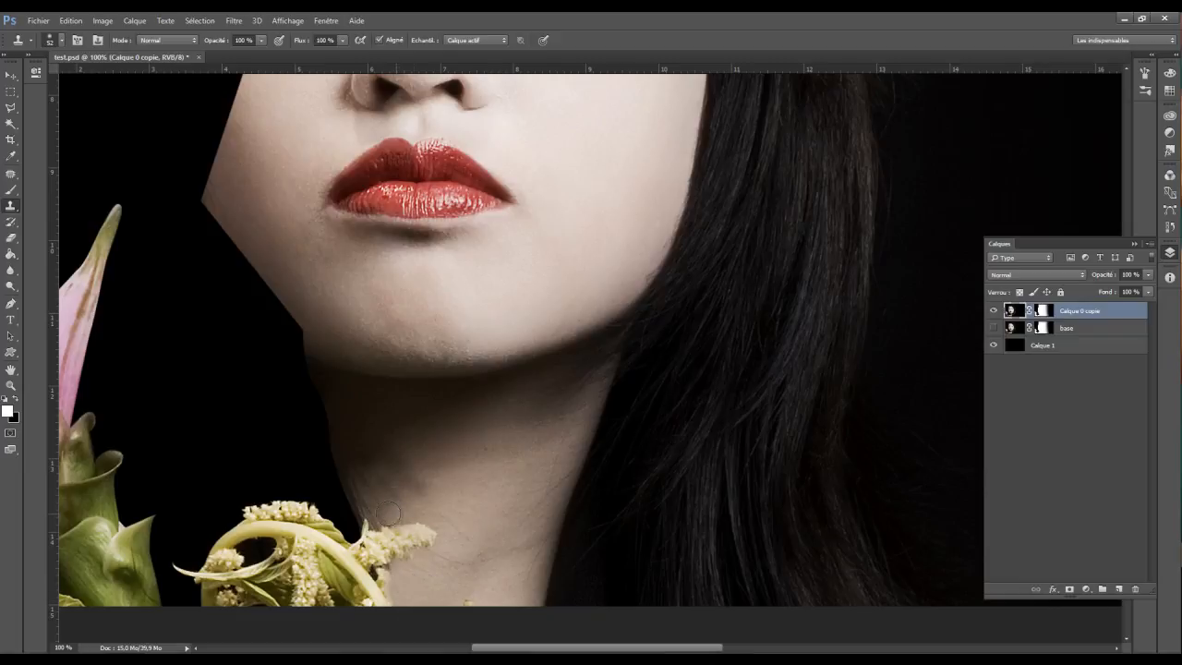
click(409, 513)
drag(389, 510, 375, 517)
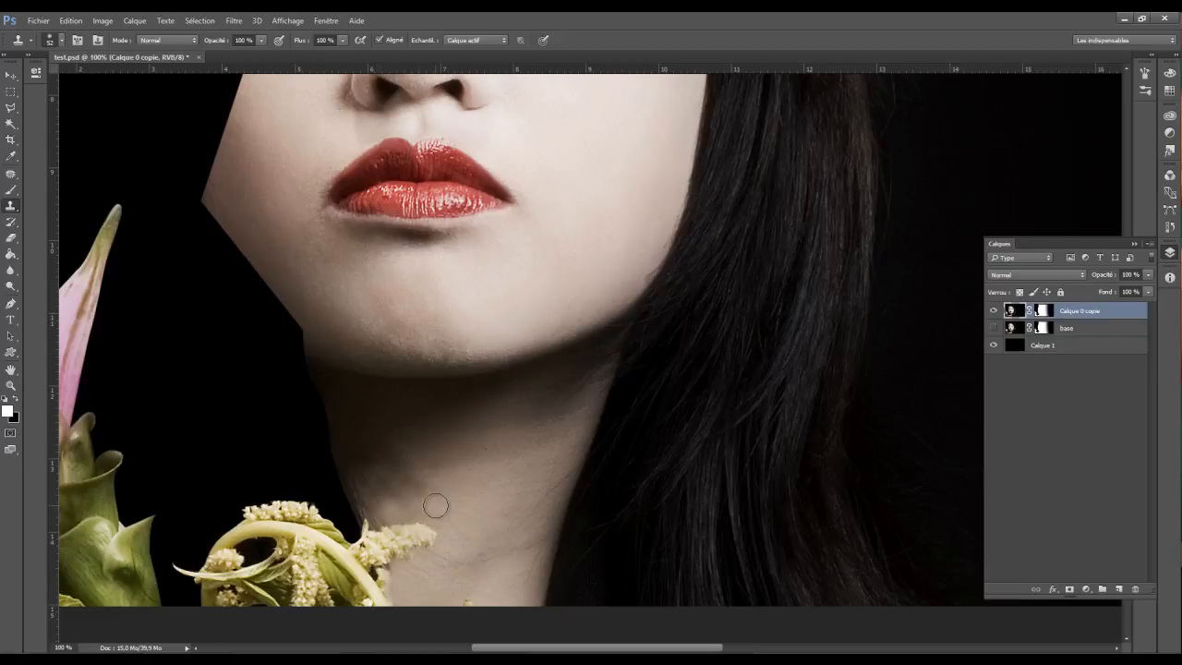
key(ctrl+z)
- Clone clean neck skin over the darkened neck edge just above the yellow flower
alt+click(423, 491)
click(390, 509)
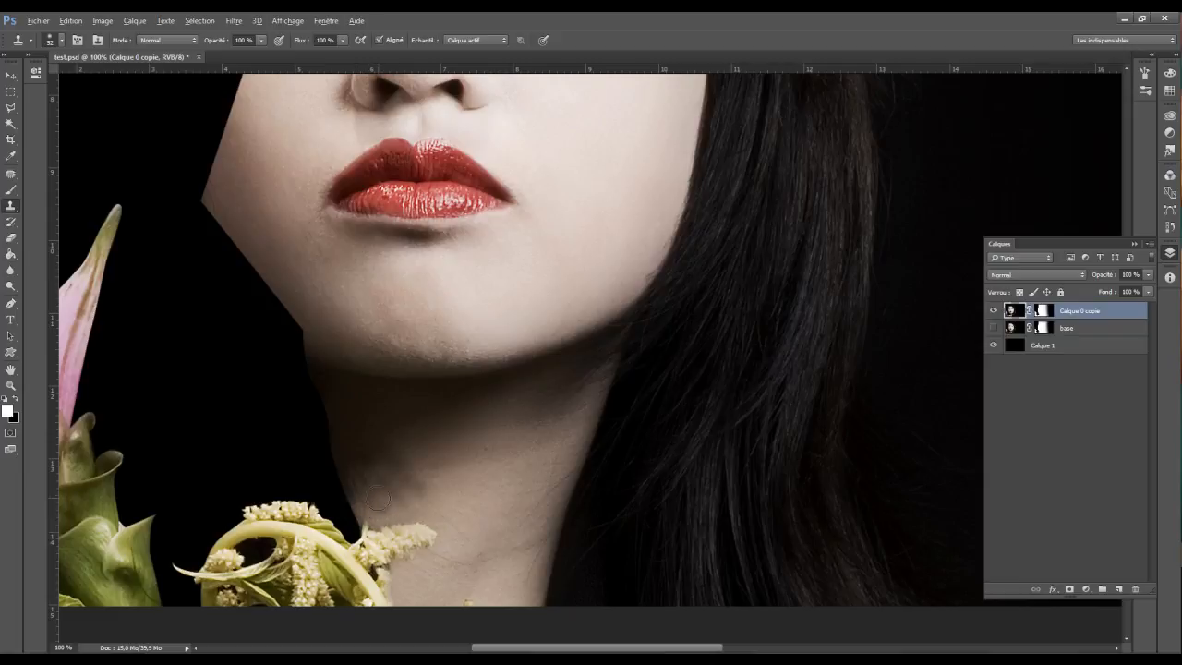
drag(360, 493, 367, 510)
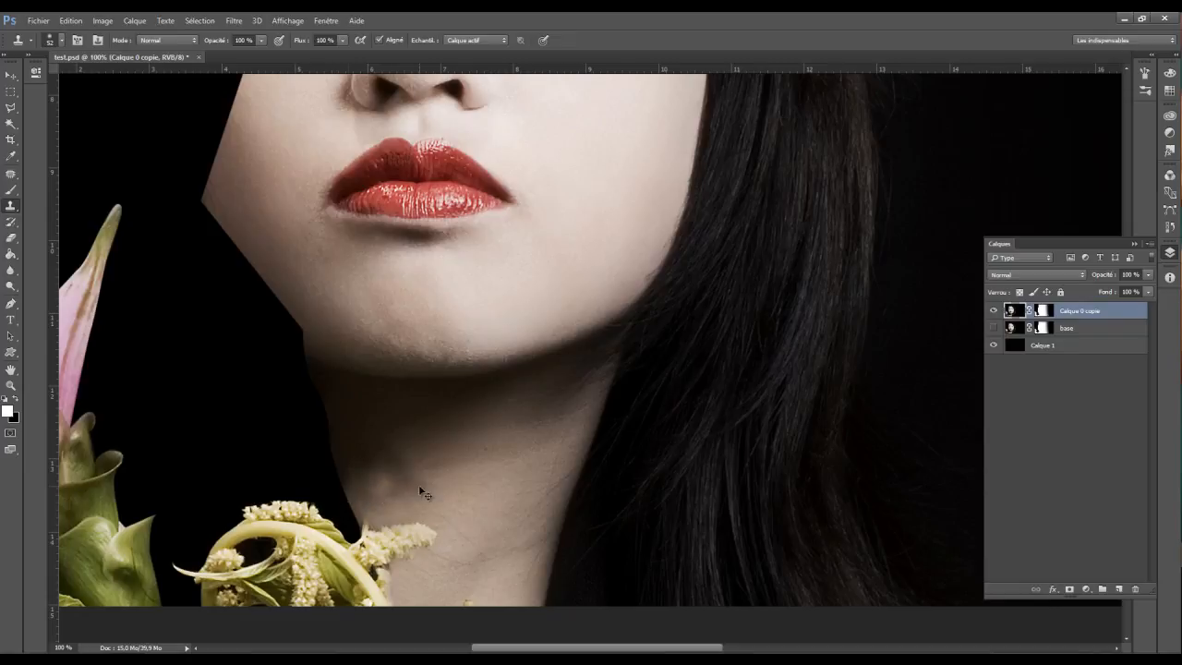
- Clone neighbouring neck skin over the uneven dark patch along the neck's left edge above the flower
alt+click(428, 452)
click(390, 477)
alt+click(435, 473)
drag(387, 479, 338, 503)
- Patch the uneven area on the neck's left edge with shadowed skin from below the chin and clear the selection
click(10, 172)
mouse_move(375, 452)
mouse_down()
mouse_move(321, 466)
mouse_move(338, 498)
mouse_move(364, 502)
mouse_move(392, 454)
mouse_up()
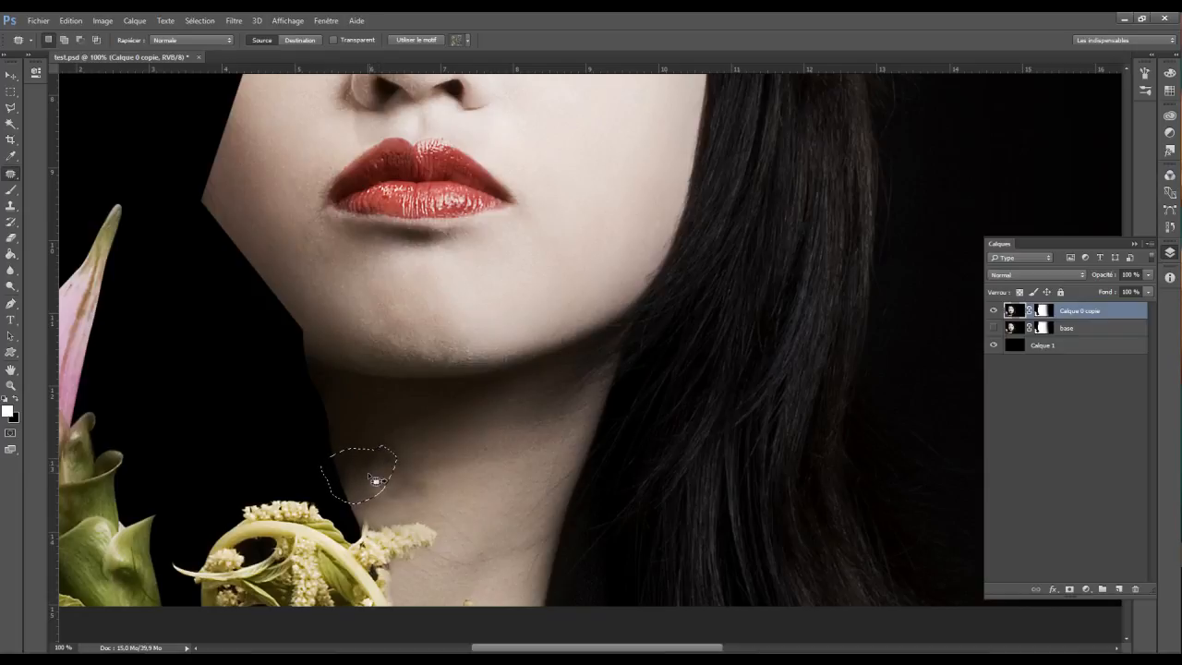
drag(363, 470, 425, 423)
key(ctrl+d)
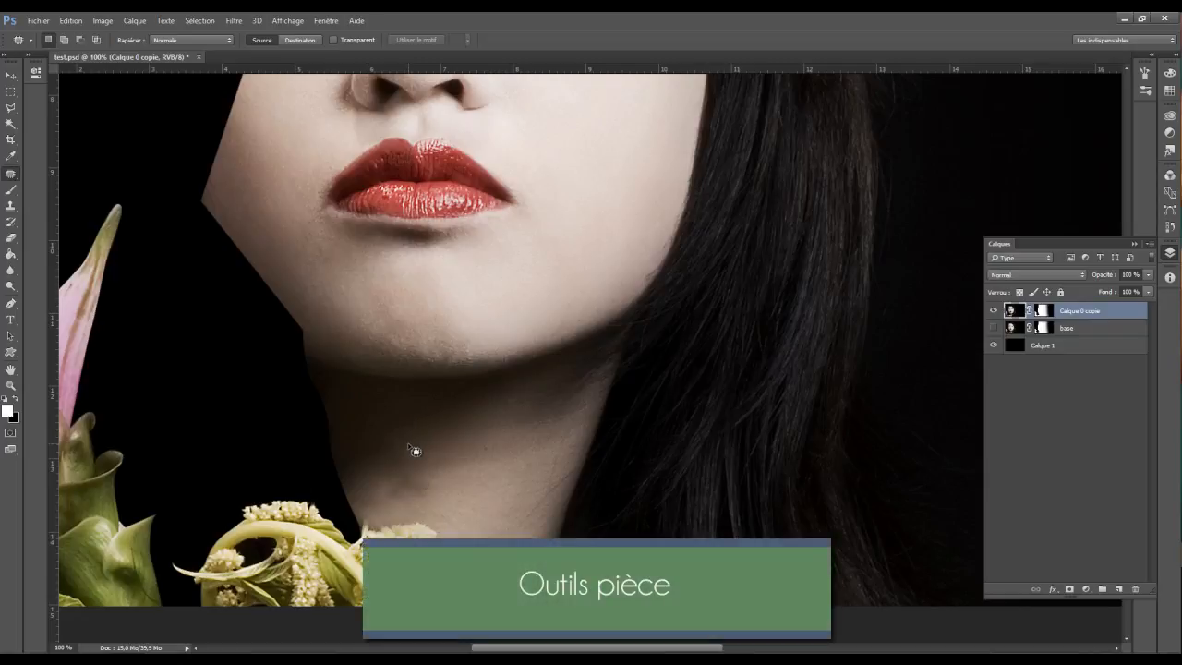
- Set the Clone Stamp brush size to 95 px for retouching the neck above the yellow flower
key(ctrl+minus)
key(ctrl+minus)
key(ctrl+minus)
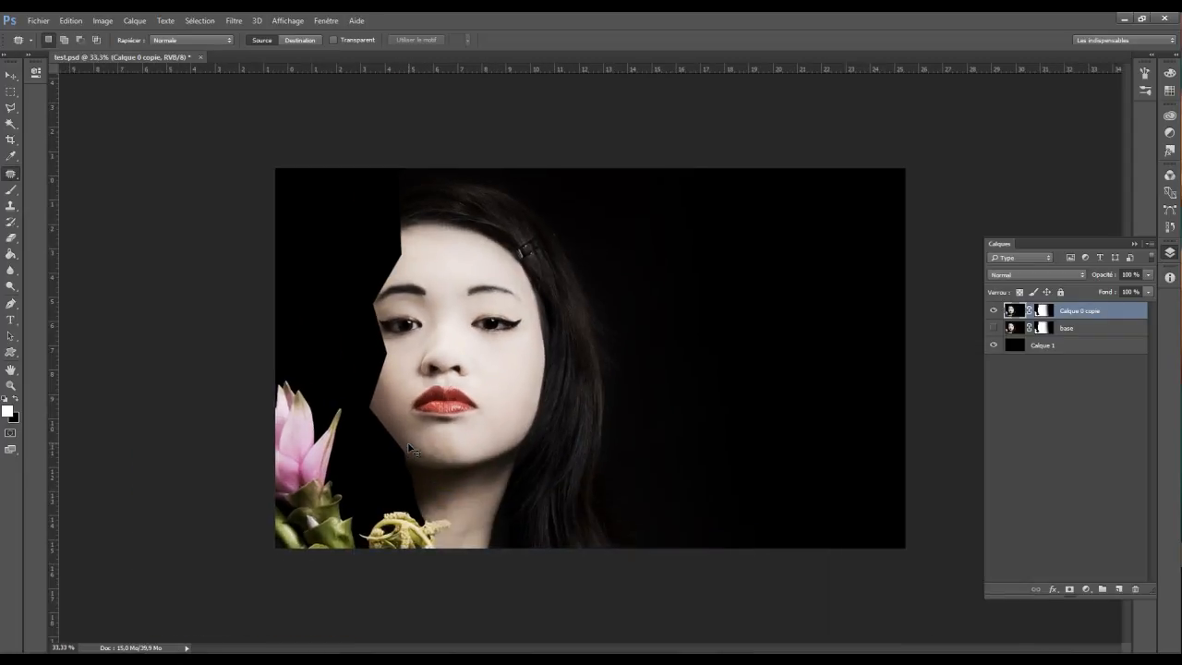
key(ctrl+plus)
key(ctrl+plus)
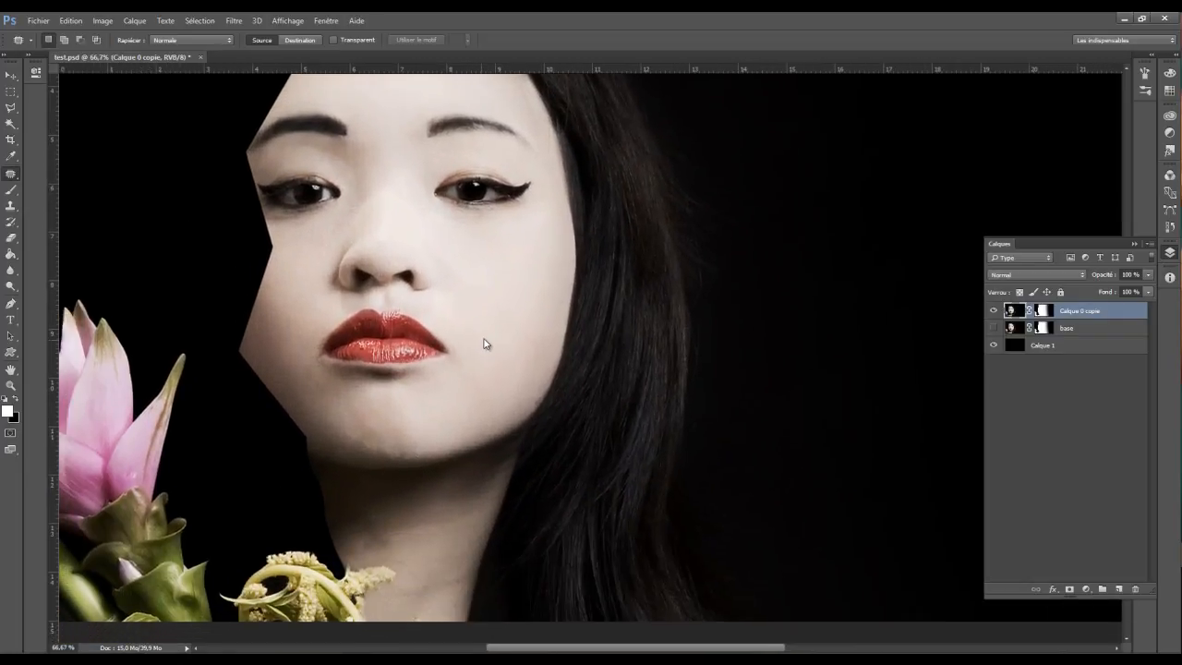
click(11, 205)
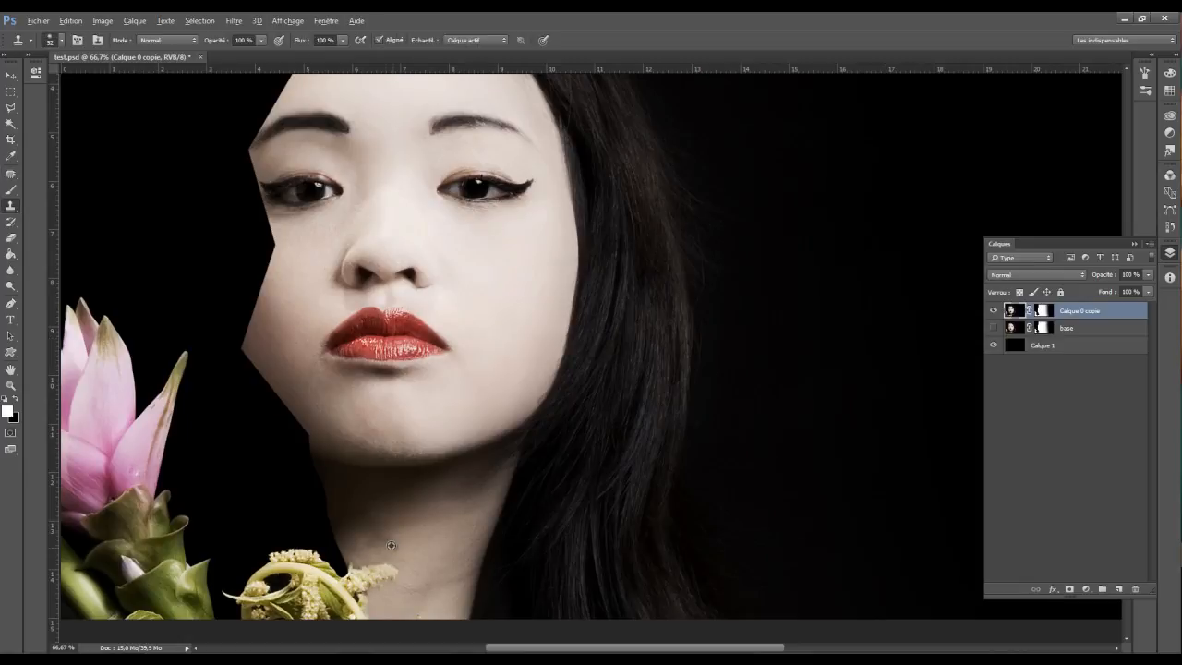
right_click(387, 543)
click(493, 385)
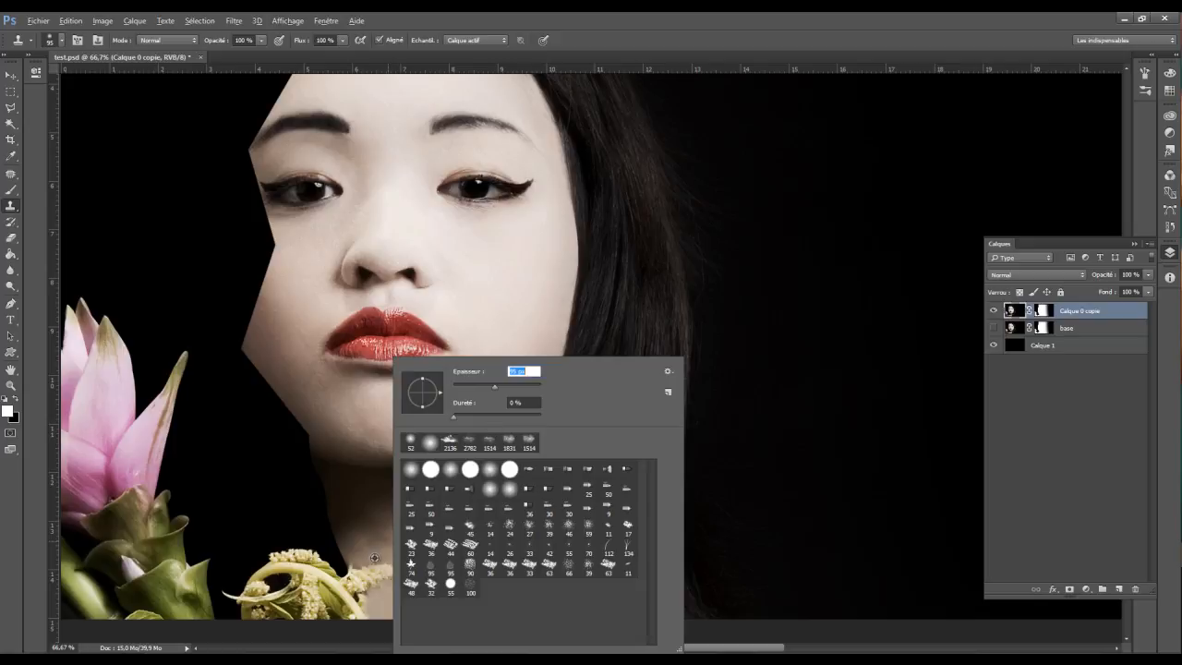
click(379, 557)
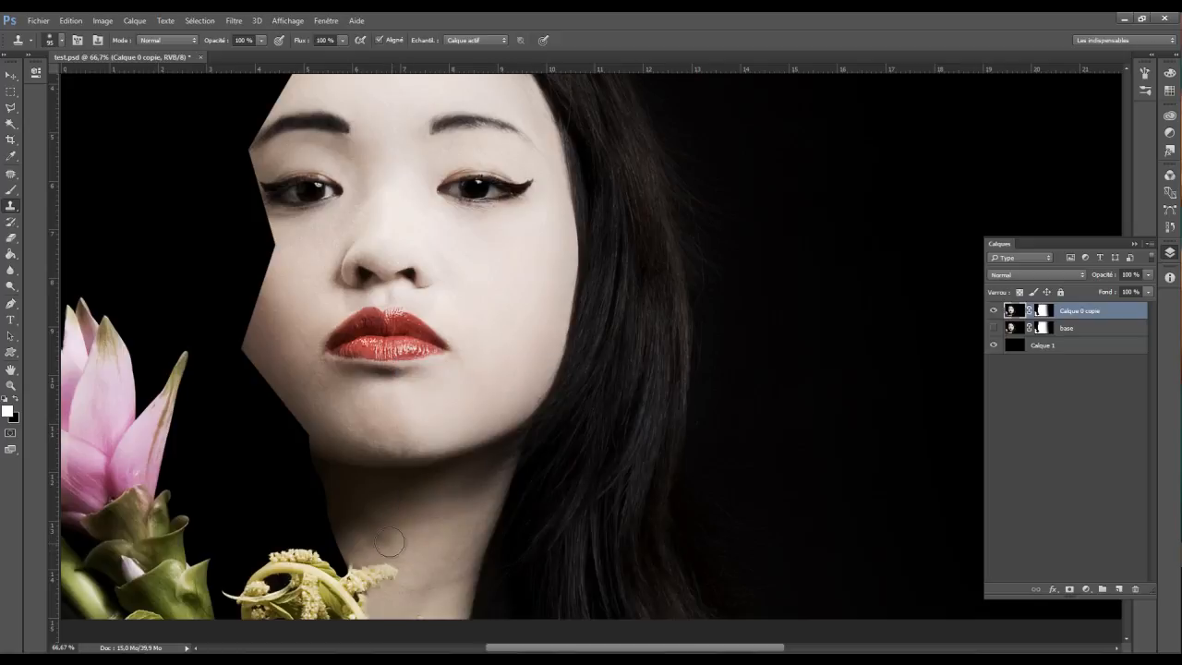
key(z)
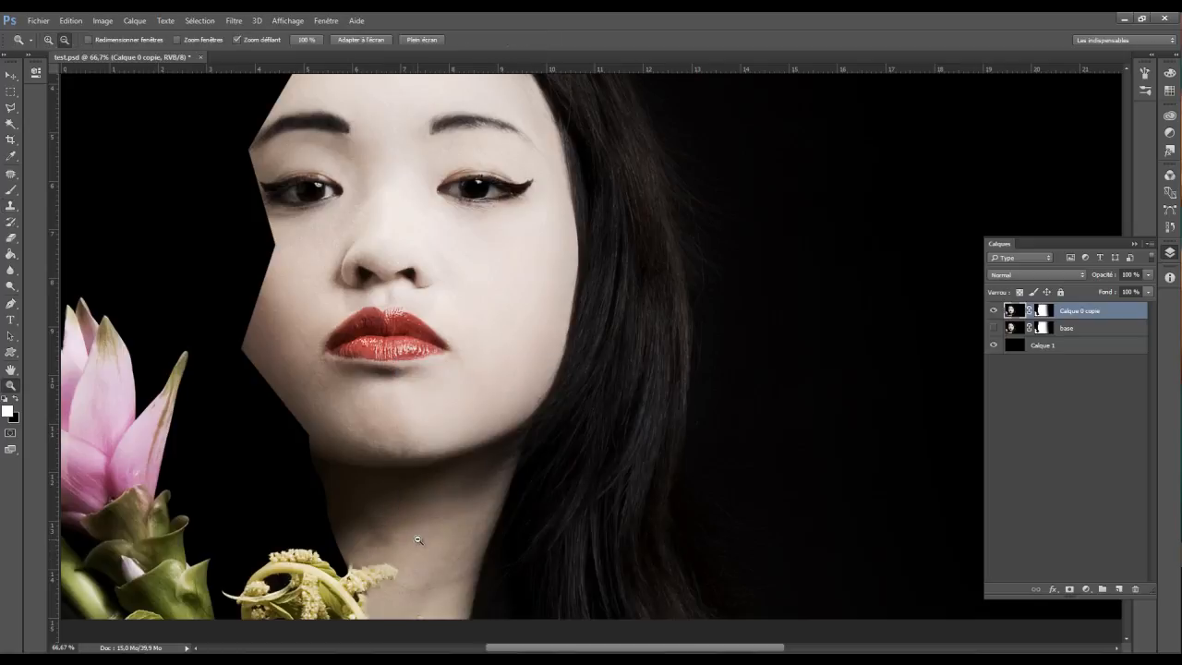
key(s)
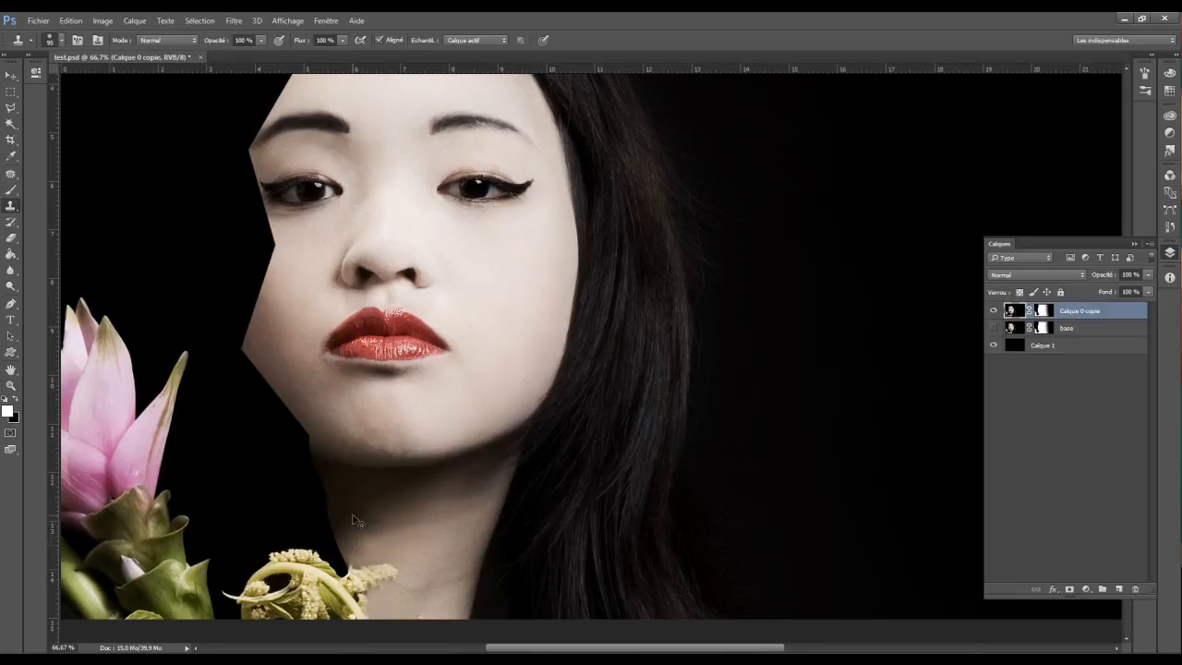
key(ctrl+minus)
key(ctrl+minus)
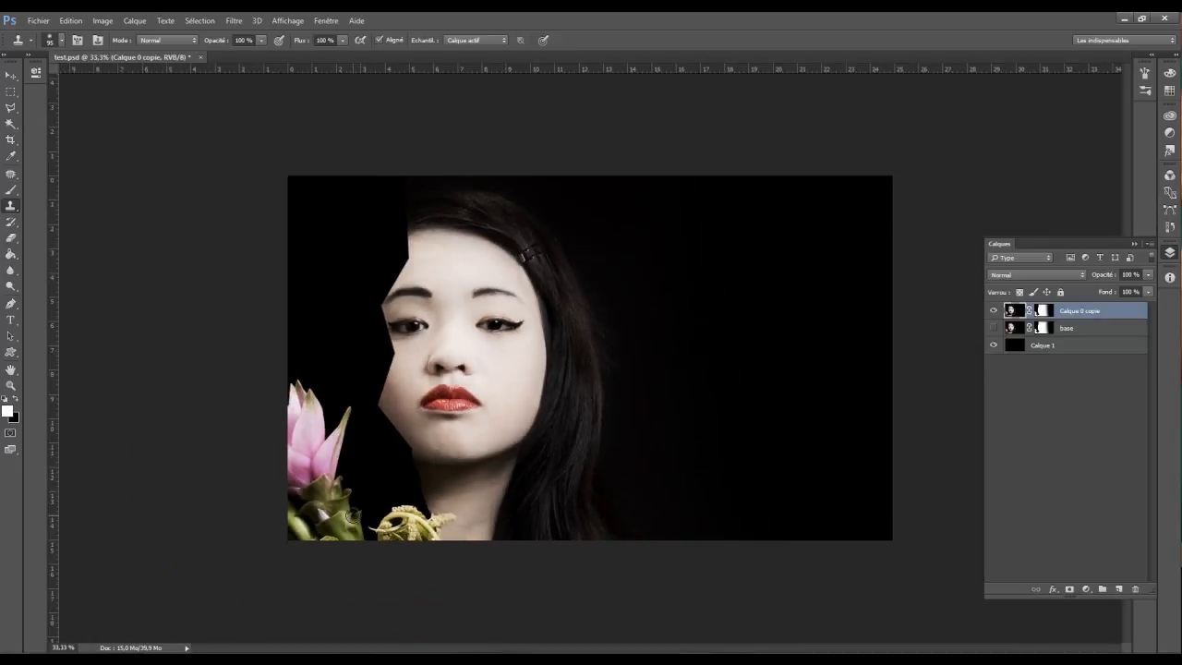